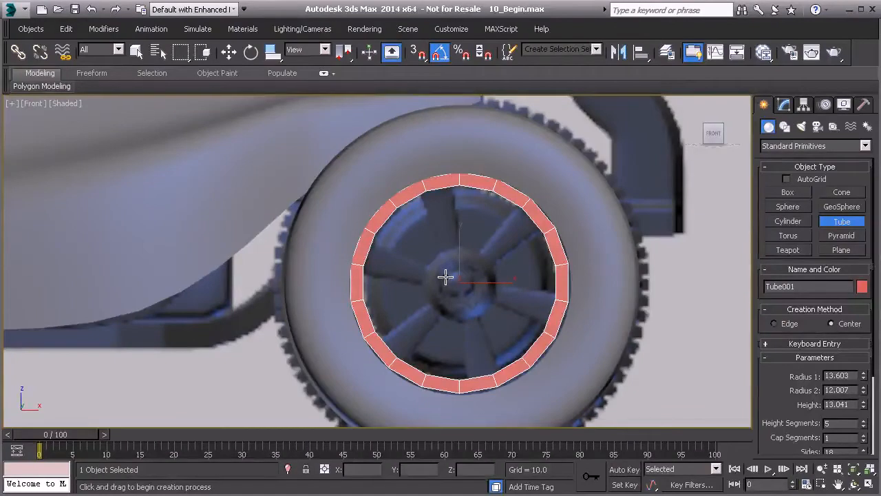
In the perspective view, move the tube out to the opening of the front tire.
{"action": "key", "text": "p"}
{"action": "scroll", "coordinate": [431, 299], "scroll_direction": "down", "scroll_amount": 3}
{"action": "mouse_move", "coordinate": [446, 295]}
{"action": "middle_mouse_down", "text": "alt"}
{"action": "mouse_move", "coordinate": [429, 299]}
{"action": "mouse_move", "coordinate": [340, 270]}
{"action": "middle_mouse_up", "text": "alt"}
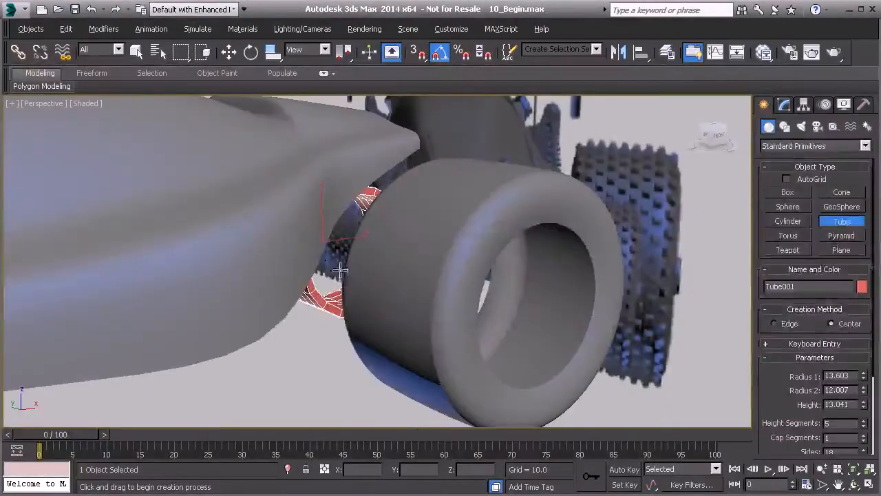
{"action": "key", "text": "w"}
{"action": "left_click_drag", "start_coordinate": [310, 241], "coordinate": [466, 303]}
{"action": "middle_click_drag", "start_coordinate": [489, 308], "coordinate": [461, 339], "text": "alt"}
{"action": "scroll", "coordinate": [377, 308], "scroll_direction": "up", "scroll_amount": 3}
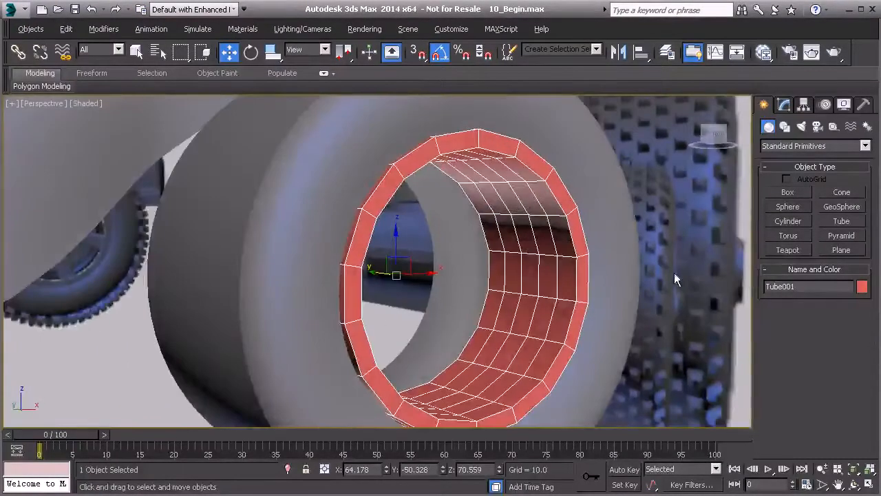
Set the tube's height to 24 and slide it back into the tire along its depth axis.
{"action": "left_click", "coordinate": [784, 104]}
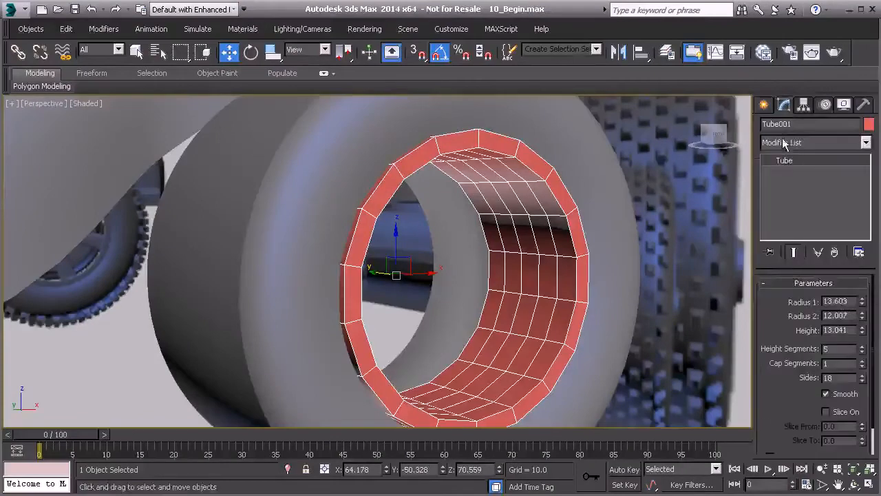
{"action": "left_click_drag", "start_coordinate": [862, 332], "coordinate": [861, 294]}
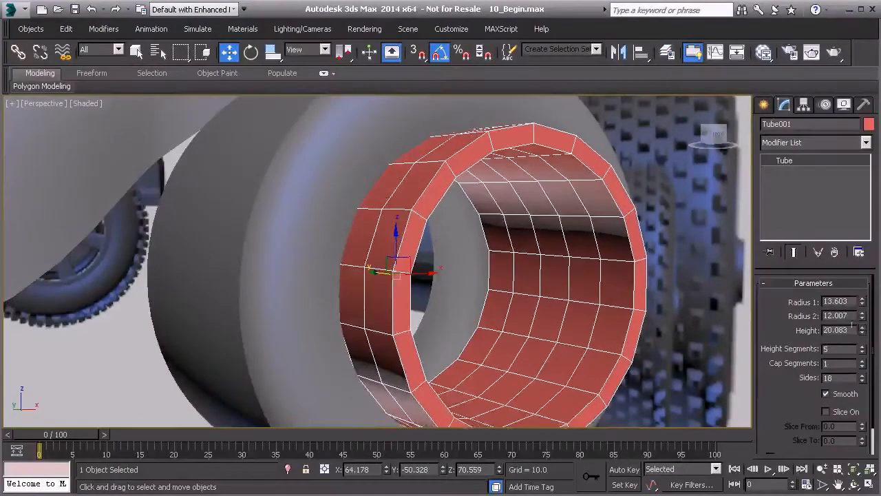
{"action": "left_click_drag", "start_coordinate": [856, 332], "coordinate": [806, 330]}
{"action": "type", "text": "24"}
{"action": "key", "text": "Return"}
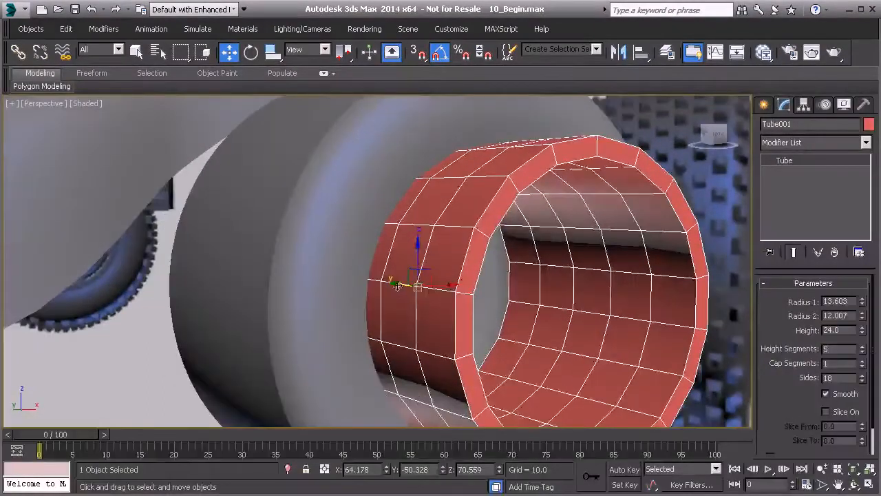
{"action": "left_click_drag", "start_coordinate": [398, 286], "coordinate": [335, 293]}
Set the tube's height to 26 and adjust its depth so it spans the tire from both sides.
{"action": "middle_click_drag", "start_coordinate": [335, 292], "coordinate": [496, 241], "text": "alt"}
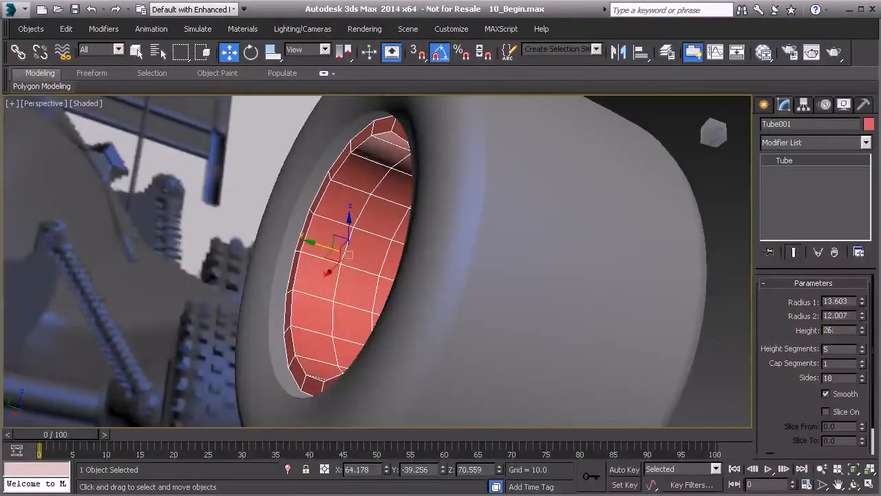
{"action": "key", "text": "Return"}
{"action": "left_click_drag", "start_coordinate": [314, 243], "coordinate": [291, 239]}
{"action": "middle_click_drag", "start_coordinate": [291, 239], "coordinate": [441, 245], "text": "alt"}
{"action": "left_click_drag", "start_coordinate": [286, 254], "coordinate": [283, 254]}
{"action": "middle_click_drag", "start_coordinate": [283, 253], "coordinate": [291, 316], "text": "alt"}
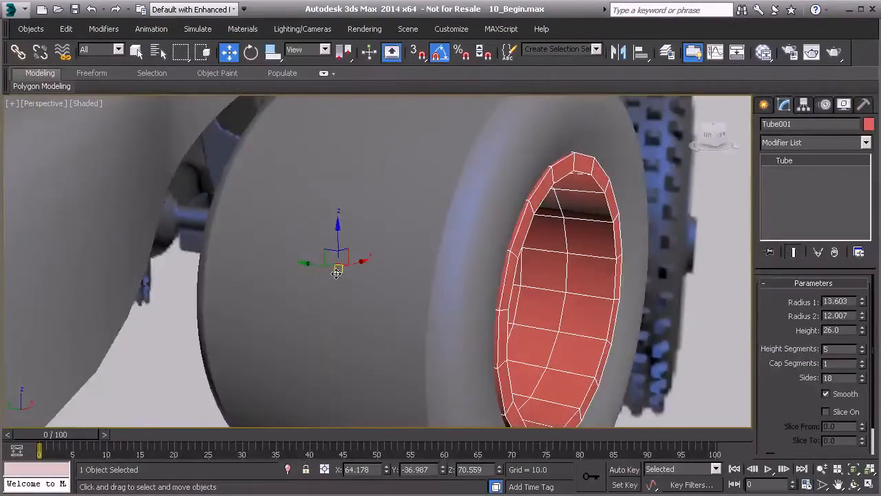
Align the tube to the tire, center to center, on the X, Y and Z positions.
{"action": "left_click", "coordinate": [721, 134]}
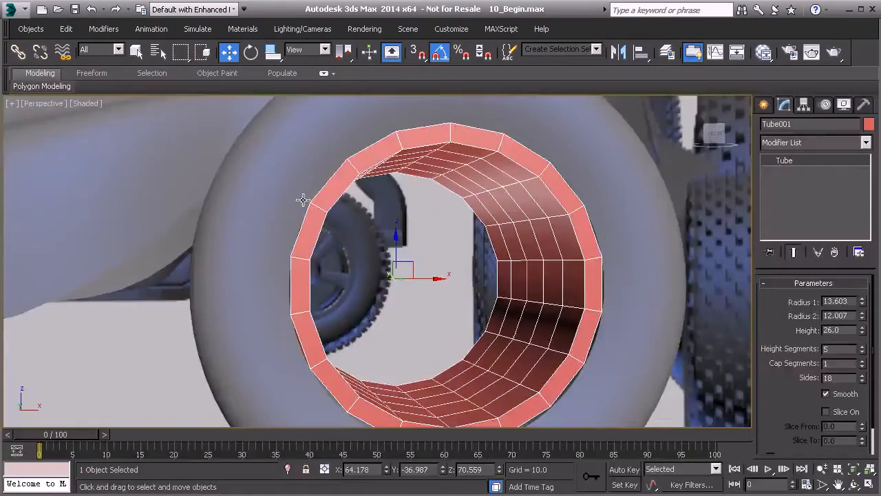
{"action": "scroll", "coordinate": [303, 199], "scroll_direction": "down", "scroll_amount": 4}
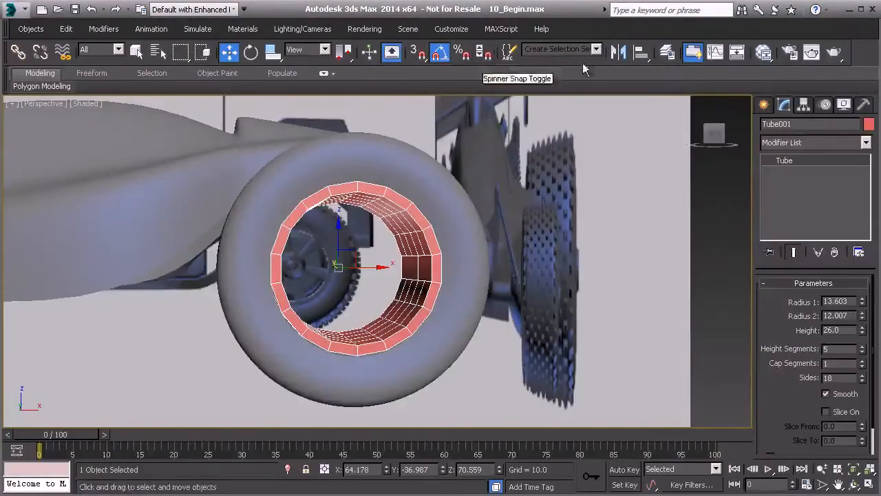
{"action": "left_click", "coordinate": [640, 55]}
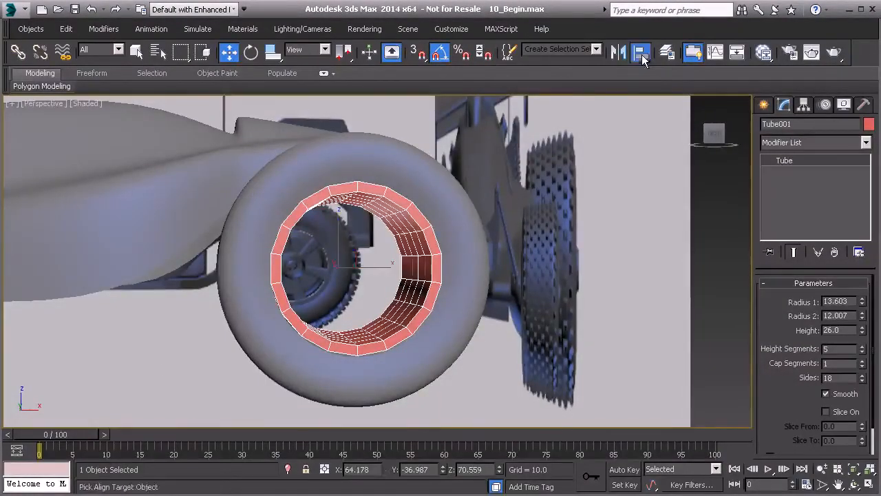
{"action": "left_click", "coordinate": [411, 178]}
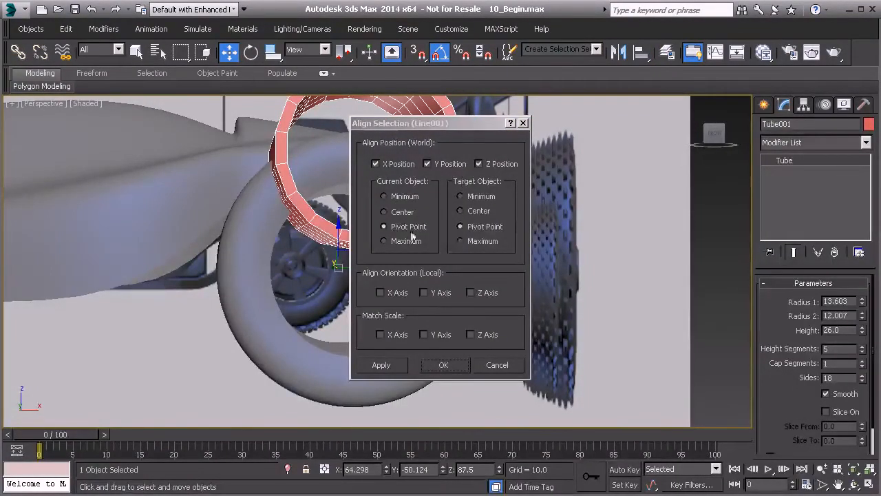
{"action": "left_click", "coordinate": [383, 211]}
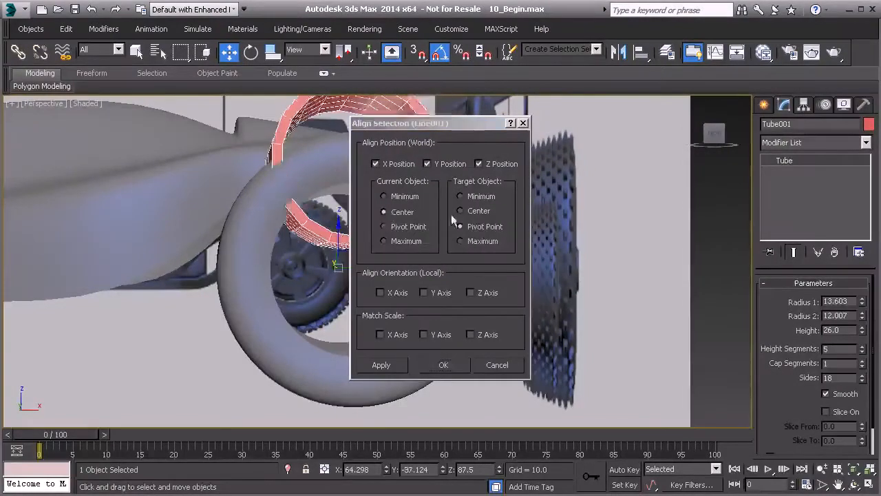
{"action": "left_click", "coordinate": [459, 211]}
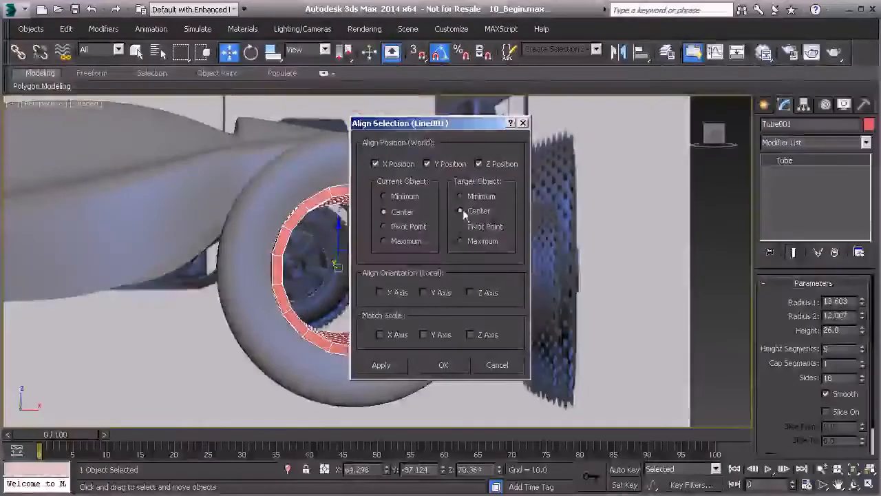
{"action": "left_click", "coordinate": [451, 365]}
Reduce the tube's height segments to 1.
{"action": "middle_click_drag", "start_coordinate": [434, 317], "coordinate": [343, 245], "text": "alt"}
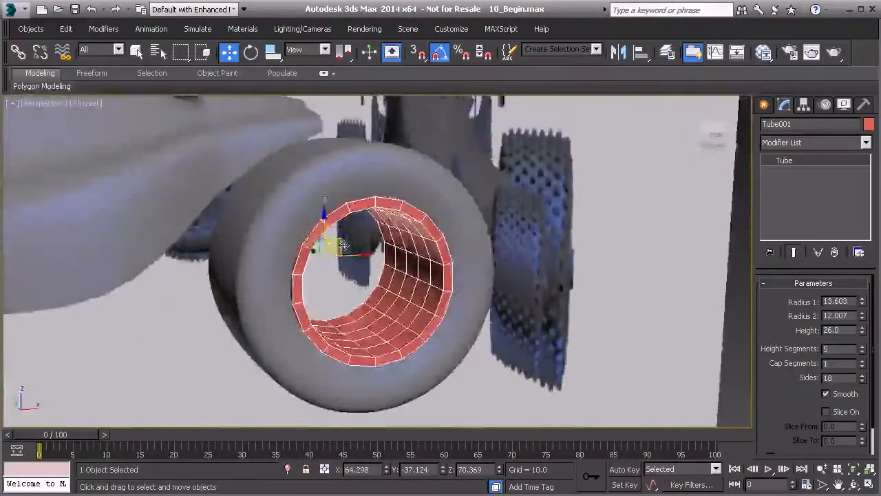
{"action": "scroll", "coordinate": [342, 245], "scroll_direction": "up", "scroll_amount": 4}
{"action": "middle_click_drag", "start_coordinate": [475, 289], "coordinate": [492, 292], "text": "alt"}
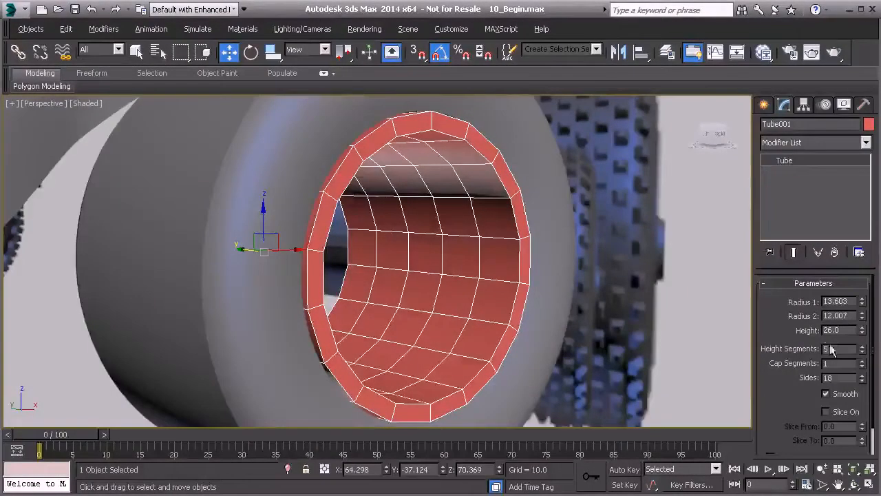
{"action": "left_click", "coordinate": [862, 352]}
{"action": "left_click", "coordinate": [862, 353]}
{"action": "left_click", "coordinate": [862, 352]}
{"action": "left_click", "coordinate": [862, 353]}
{"action": "middle_click_drag", "start_coordinate": [463, 293], "coordinate": [415, 296], "text": "alt"}
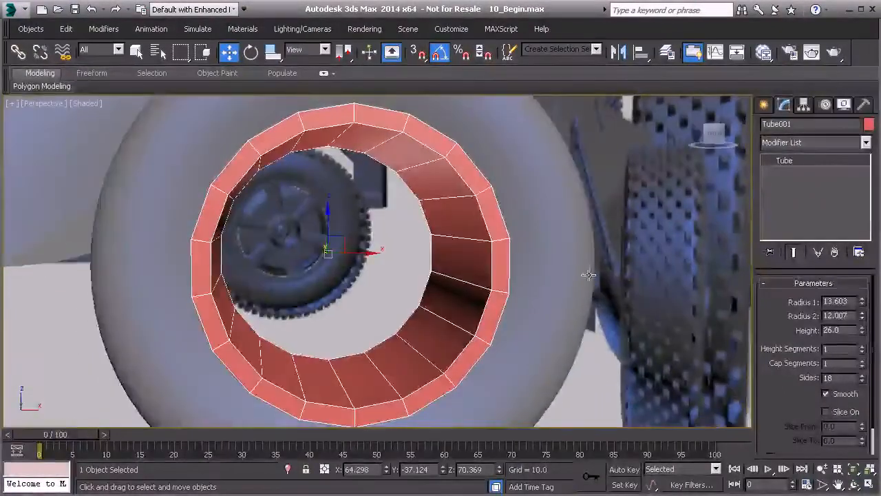
In the front view, create a cylinder with a radius of about 4.8 over the wheel's hub.
{"action": "left_click", "coordinate": [763, 105]}
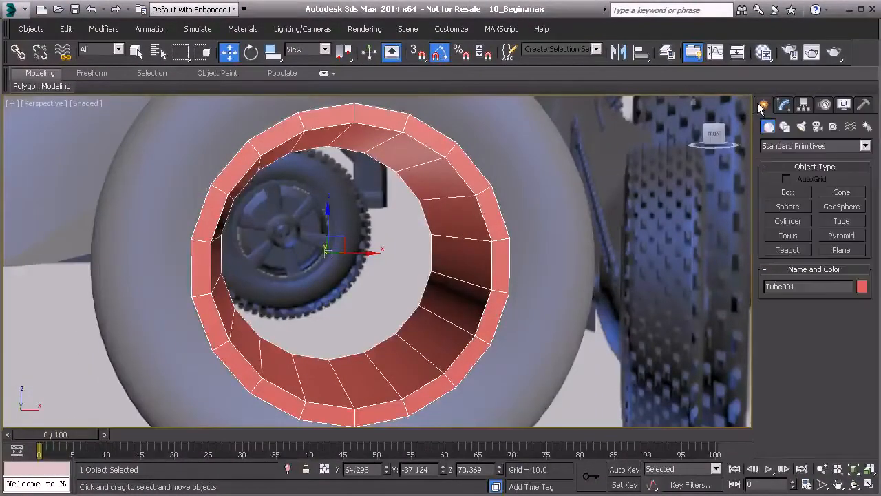
{"action": "left_click", "coordinate": [789, 223]}
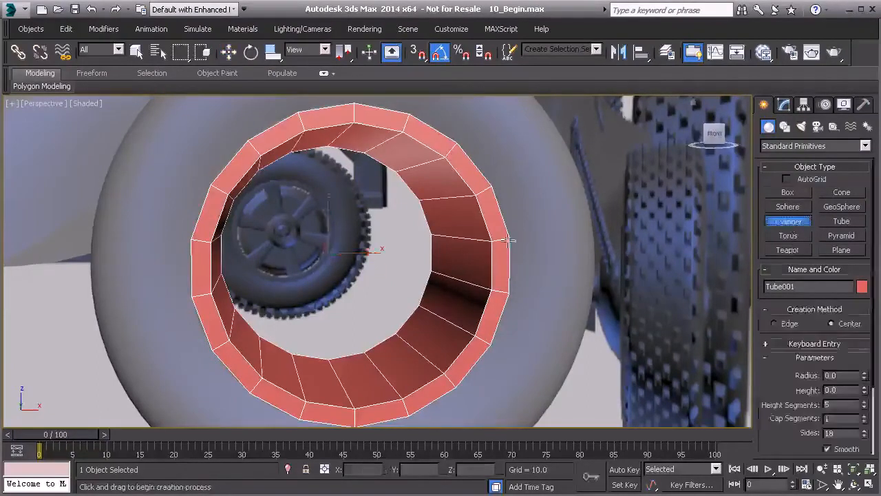
{"action": "key", "text": "l"}
{"action": "middle_click_drag", "start_coordinate": [354, 260], "coordinate": [318, 250]}
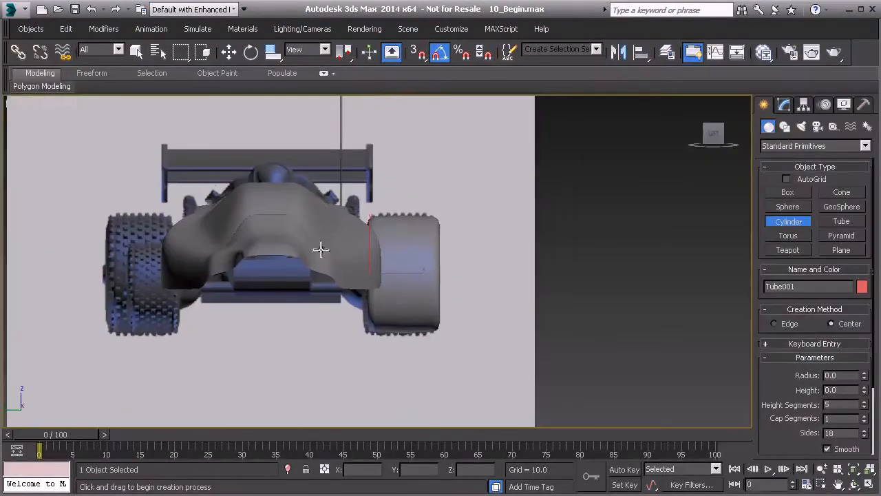
{"action": "key", "text": "f"}
{"action": "middle_click_drag", "start_coordinate": [437, 269], "coordinate": [355, 249]}
{"action": "scroll", "coordinate": [355, 249], "scroll_direction": "up", "scroll_amount": 3}
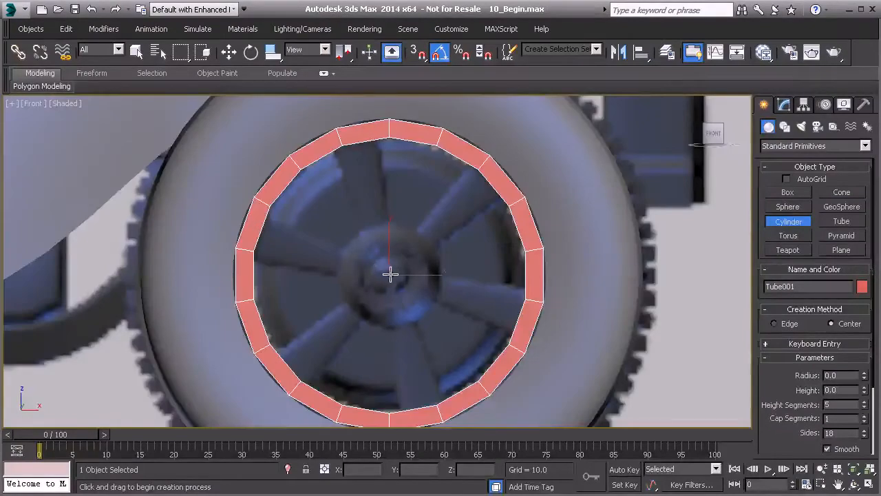
{"action": "left_click_drag", "start_coordinate": [388, 275], "coordinate": [366, 223]}
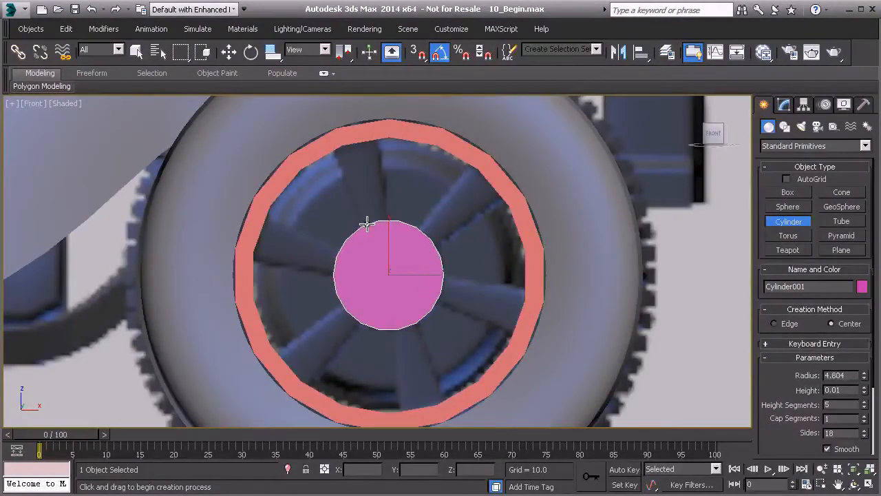
{"action": "key", "text": "w"}
Align the hub cylinder to the tube, center to center, on the X, Y and Z positions.
{"action": "scroll", "coordinate": [389, 263], "scroll_direction": "down", "scroll_amount": 3}
{"action": "key", "text": "p"}
{"action": "middle_click_drag", "start_coordinate": [389, 264], "coordinate": [314, 250], "text": "alt"}
{"action": "left_click_drag", "start_coordinate": [303, 236], "coordinate": [469, 328]}
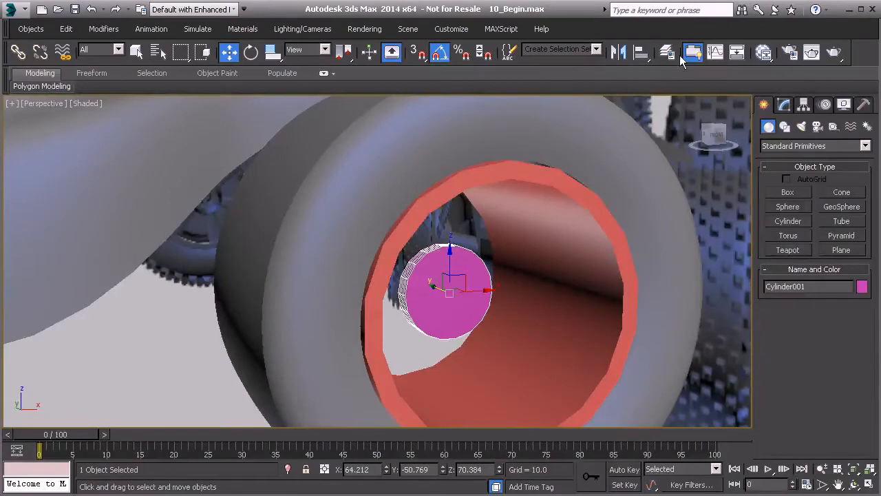
{"action": "left_click", "coordinate": [642, 54]}
{"action": "left_click", "coordinate": [563, 198]}
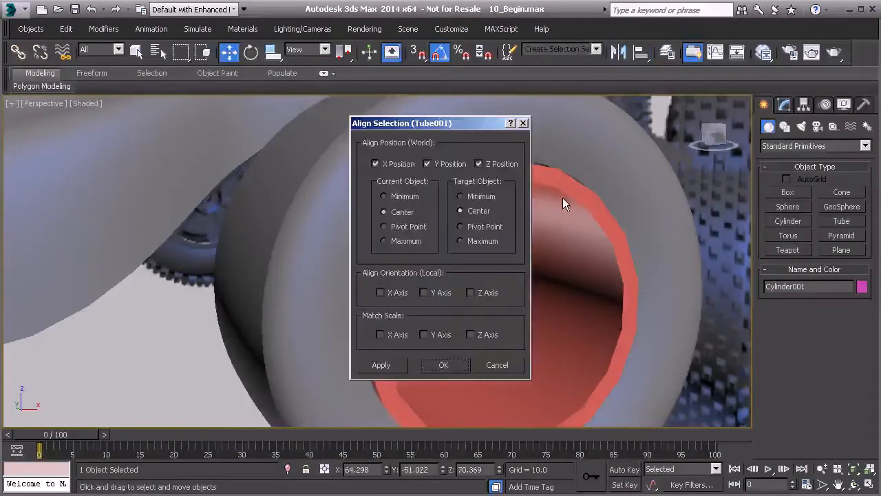
{"action": "left_click", "coordinate": [443, 366]}
Move the hub cylinder outward along the wheel's axis to just inside the tube's outer edge, checking it in the wireframe left view.
{"action": "middle_click_drag", "start_coordinate": [442, 366], "coordinate": [432, 288], "text": "alt"}
{"action": "left_click_drag", "start_coordinate": [432, 287], "coordinate": [503, 322]}
{"action": "key", "text": "alt+l"}
{"action": "middle_click_drag", "start_coordinate": [487, 295], "coordinate": [404, 265], "text": "alt"}
{"action": "key", "text": "l"}
{"action": "scroll", "coordinate": [400, 264], "scroll_direction": "up", "scroll_amount": 2}
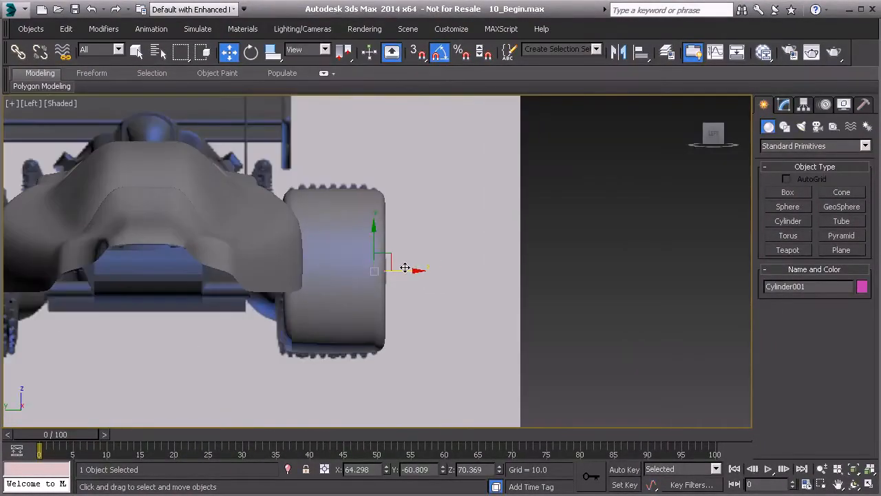
{"action": "key", "text": "F3"}
{"action": "scroll", "coordinate": [397, 272], "scroll_direction": "up", "scroll_amount": 4}
{"action": "mouse_move", "coordinate": [349, 258]}
{"action": "left_mouse_down"}
{"action": "mouse_move", "coordinate": [376, 257]}
{"action": "mouse_move", "coordinate": [349, 256]}
{"action": "mouse_move", "coordinate": [363, 257]}
{"action": "left_mouse_up"}
Set the hub cylinder's height to -4.0 and its radius to 4.0.
{"action": "left_click", "coordinate": [784, 105]}
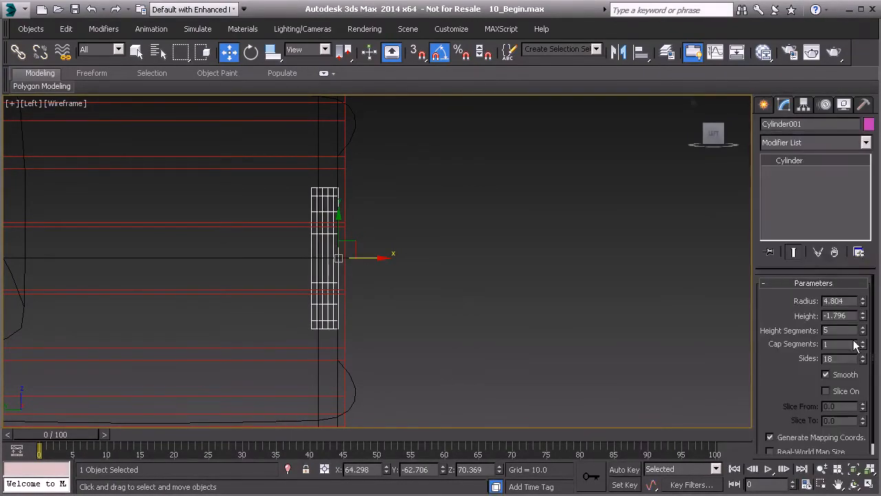
{"action": "left_click_drag", "start_coordinate": [863, 318], "coordinate": [864, 409]}
{"action": "type", "text": "-4.0"}
{"action": "key", "text": "Return"}
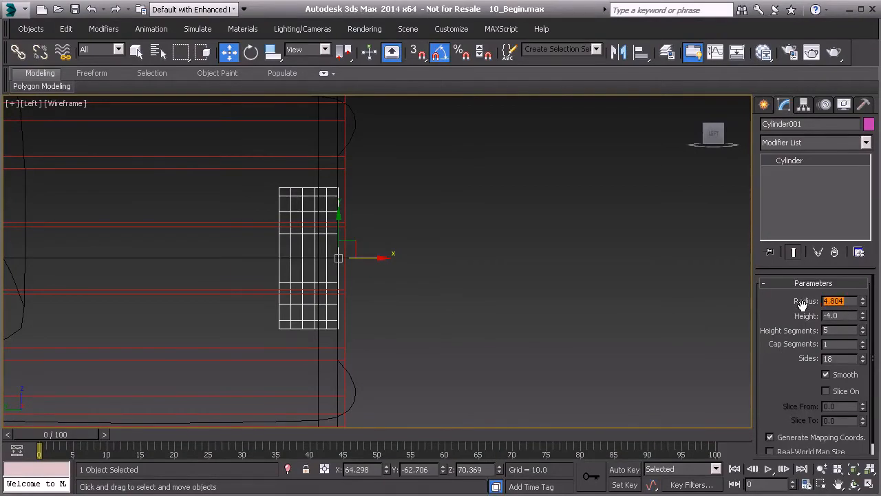
{"action": "type", "text": "4.0"}
{"action": "key", "text": "Return"}
{"action": "scroll", "coordinate": [328, 276], "scroll_direction": "down", "scroll_amount": 2}
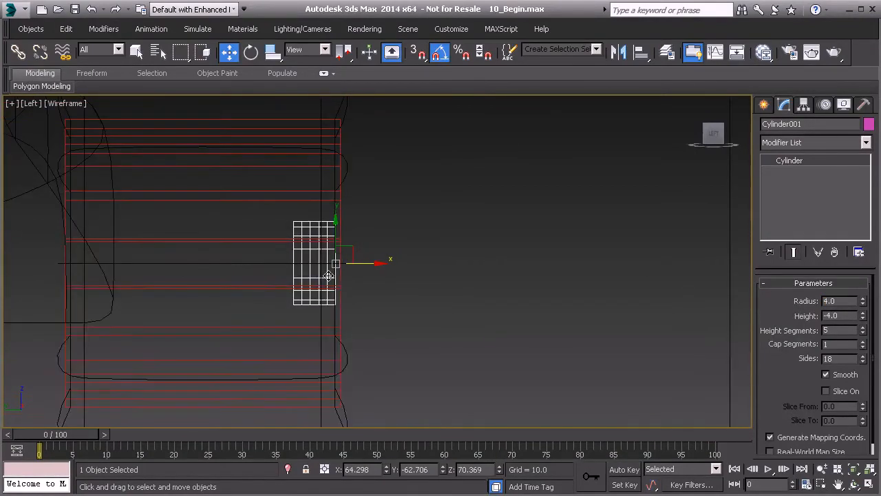
Enlarge the hub cylinder's radius to 4.72 to match the hub in the shaded front view's reference image.
{"action": "key", "text": "f"}
{"action": "key", "text": "F3"}
{"action": "scroll", "coordinate": [320, 290], "scroll_direction": "up", "scroll_amount": 4}
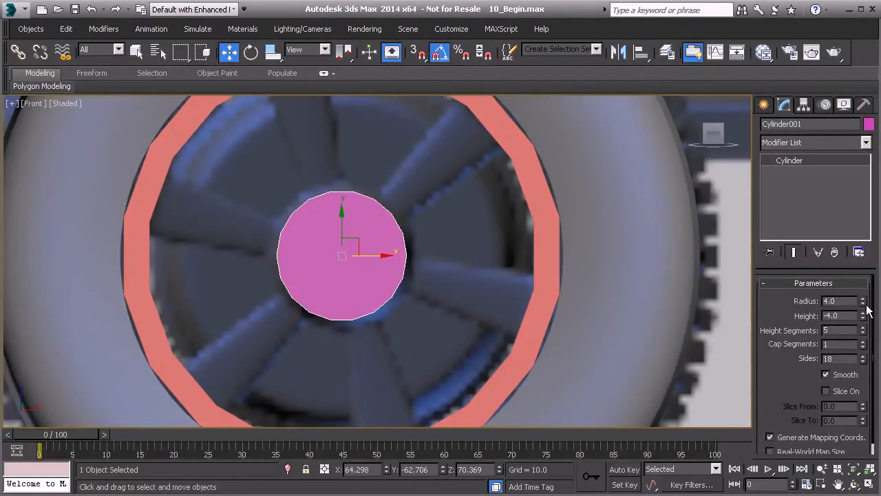
{"action": "left_click_drag", "start_coordinate": [863, 303], "coordinate": [862, 291]}
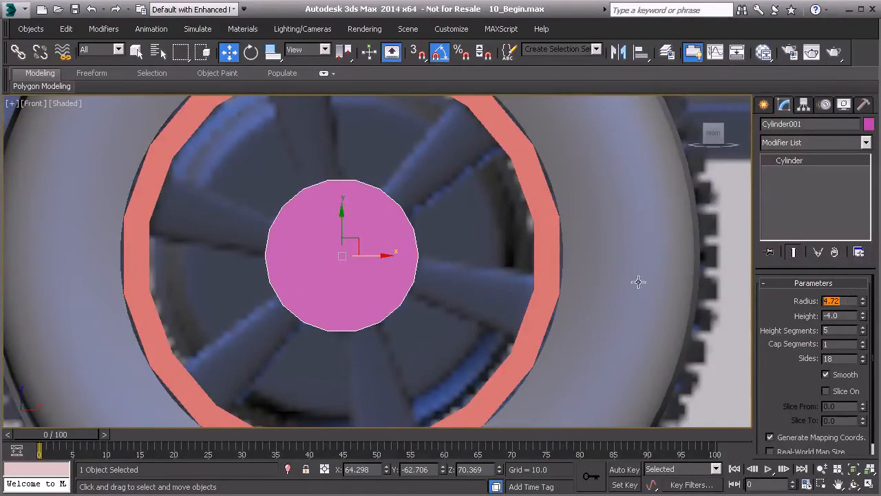
Reduce the hub cylinder's height segments in the perspective view.
{"action": "key", "text": "p"}
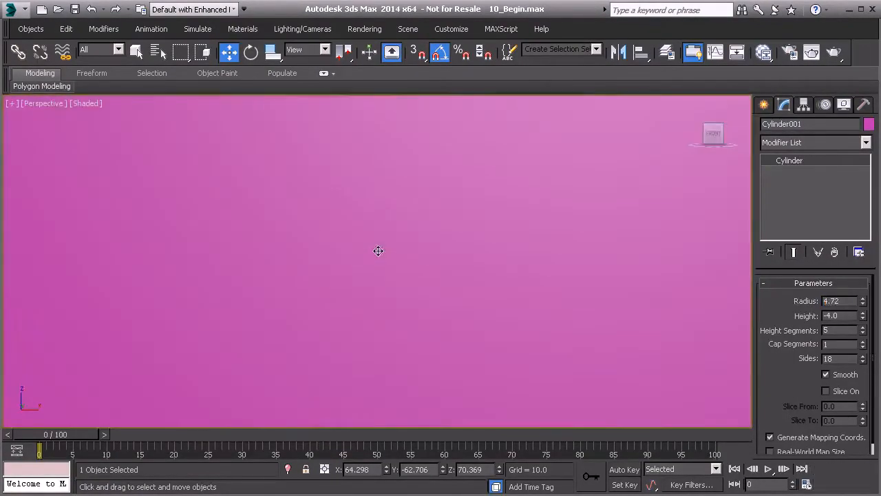
{"action": "scroll", "coordinate": [378, 250], "scroll_direction": "down", "scroll_amount": 8}
{"action": "scroll", "coordinate": [381, 274], "scroll_direction": "up", "scroll_amount": 8}
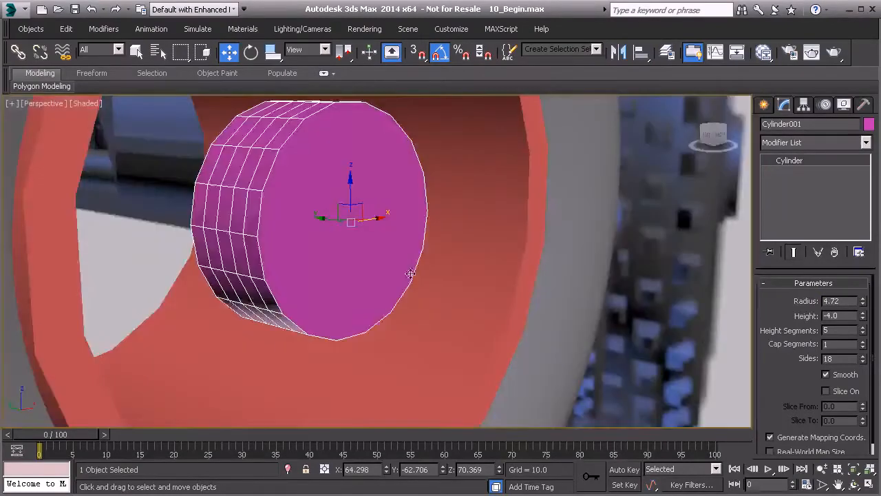
{"action": "left_click_drag", "start_coordinate": [863, 336], "coordinate": [866, 337]}
{"action": "scroll", "coordinate": [367, 280], "scroll_direction": "down", "scroll_amount": 5}
{"action": "mouse_move", "coordinate": [306, 286]}
{"action": "middle_mouse_down", "text": "alt"}
{"action": "mouse_move", "coordinate": [346, 220]}
{"action": "mouse_move", "coordinate": [309, 173]}
{"action": "middle_mouse_up", "text": "alt"}
Select the rim tube and view the wheel from the front.
{"action": "left_click", "coordinate": [304, 162]}
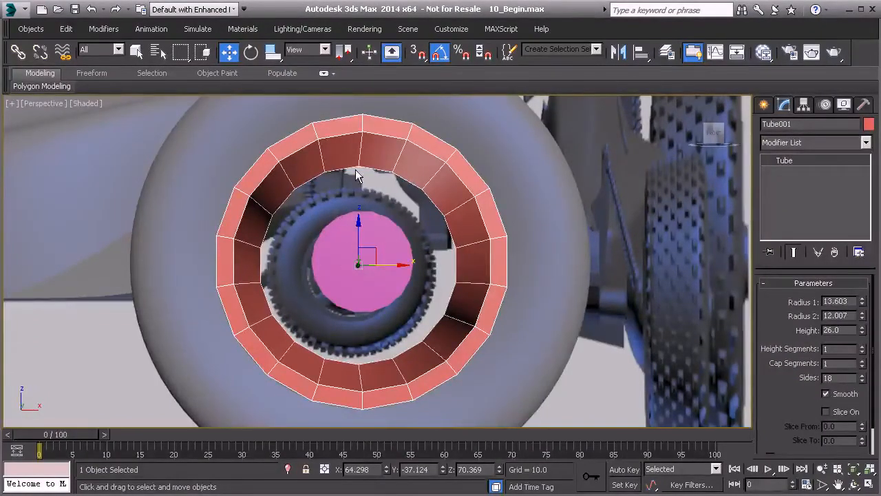
{"action": "middle_click_drag", "start_coordinate": [379, 144], "coordinate": [329, 226], "text": "alt"}
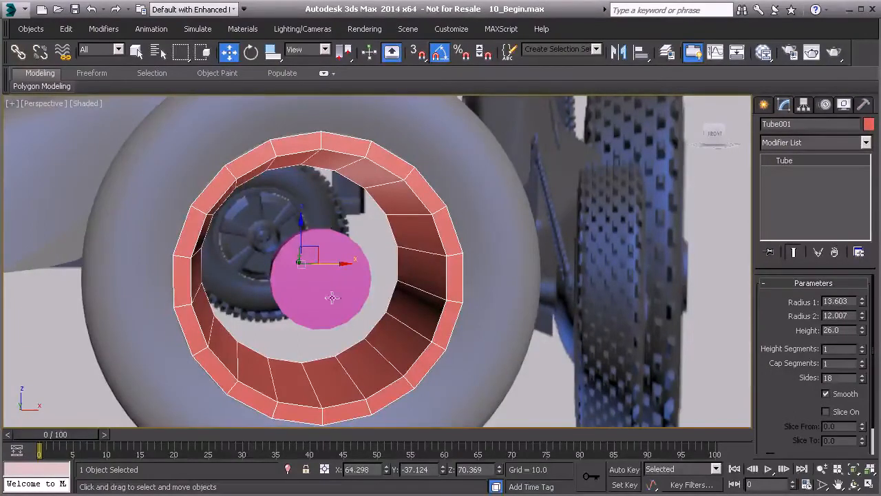
{"action": "mouse_move", "coordinate": [315, 279]}
{"action": "middle_mouse_down", "text": "alt"}
{"action": "mouse_move", "coordinate": [295, 289]}
{"action": "mouse_move", "coordinate": [310, 299]}
{"action": "mouse_move", "coordinate": [309, 287]}
{"action": "middle_mouse_up", "text": "alt"}
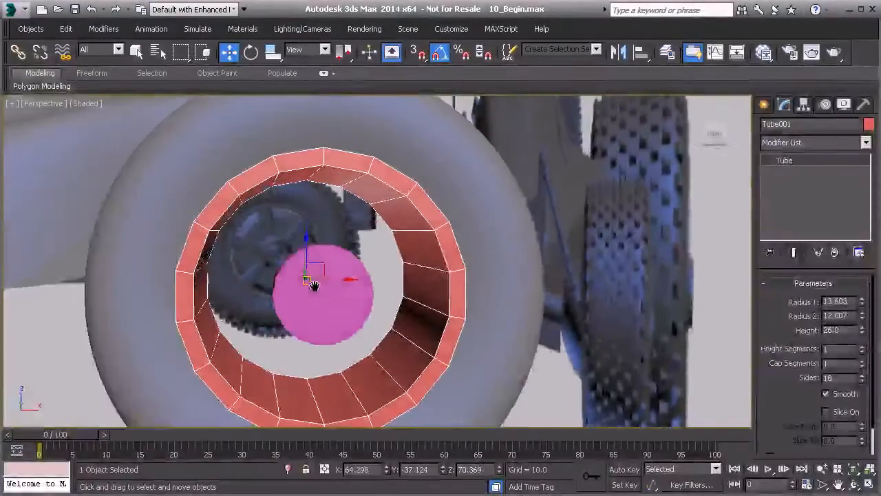
{"action": "middle_click_drag", "start_coordinate": [269, 222], "coordinate": [269, 222], "text": "alt"}
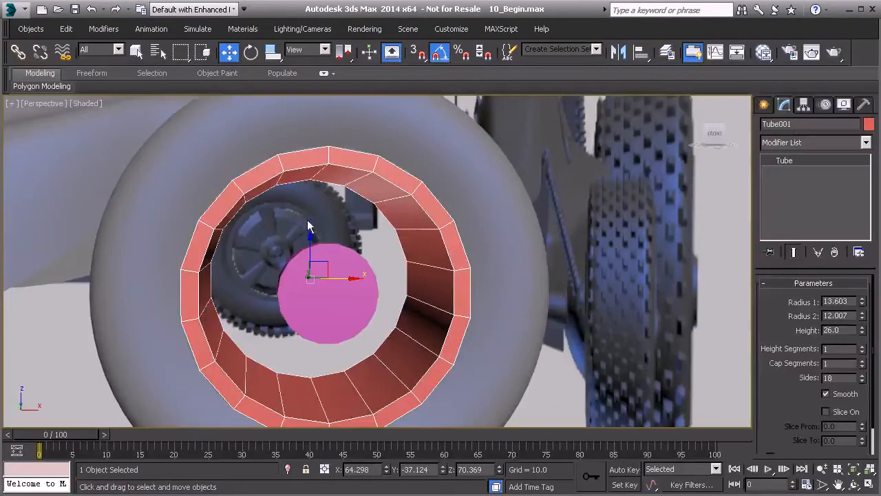
Select the hub cylinder inside the rim and reduce its number of sides to 12.
{"action": "middle_click_drag", "start_coordinate": [309, 230], "coordinate": [253, 222], "text": "alt"}
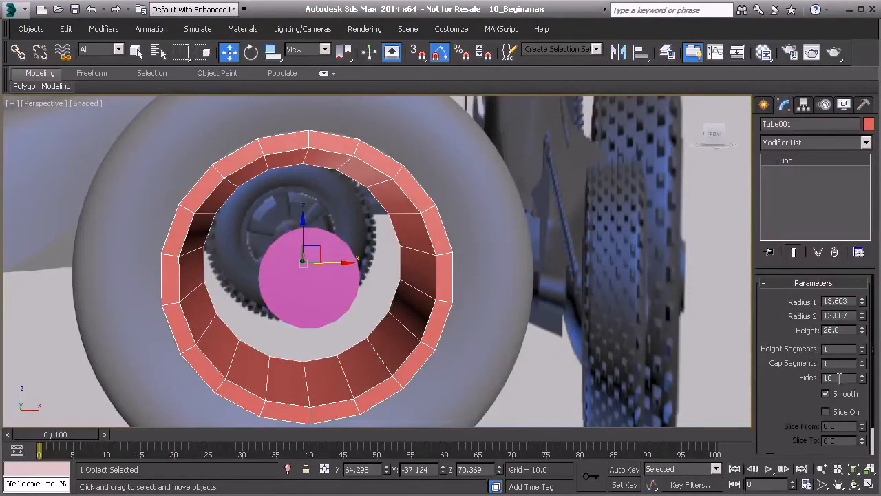
{"action": "mouse_move", "coordinate": [258, 259]}
{"action": "middle_mouse_down", "text": "alt"}
{"action": "mouse_move", "coordinate": [285, 260]}
{"action": "mouse_move", "coordinate": [274, 259]}
{"action": "middle_mouse_up", "text": "alt"}
{"action": "left_click", "coordinate": [300, 259]}
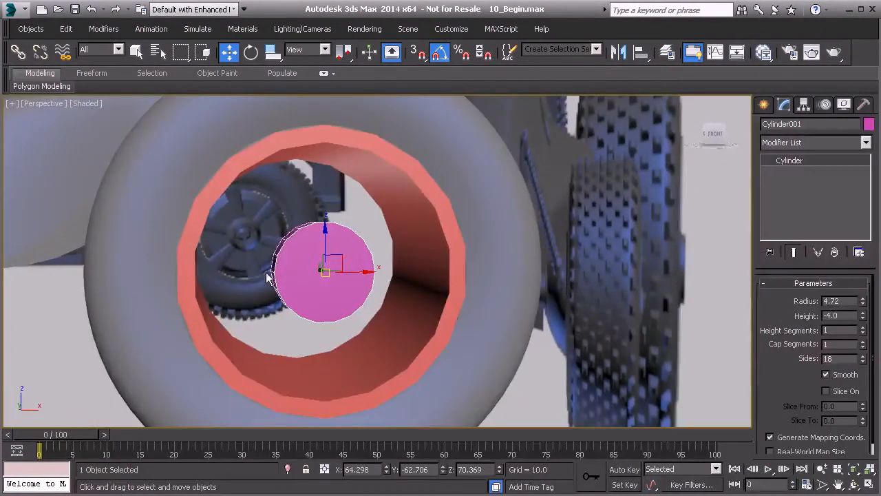
{"action": "middle_click_drag", "start_coordinate": [384, 265], "coordinate": [292, 252], "text": "alt"}
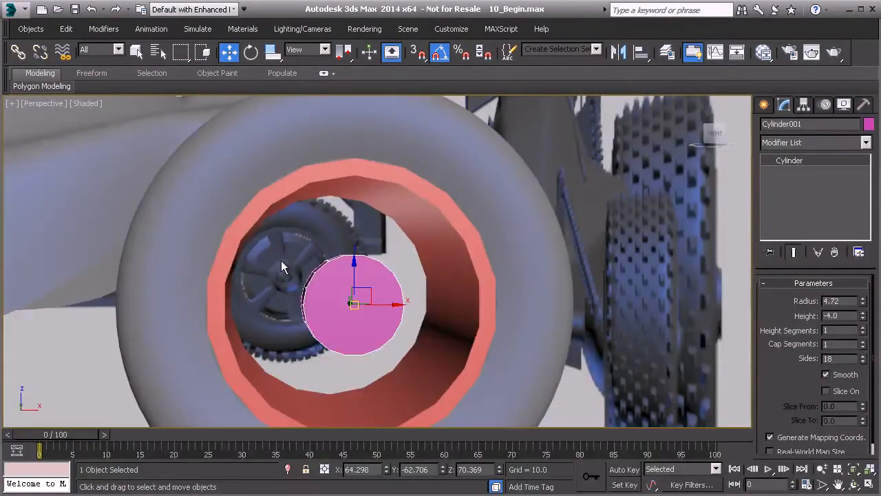
{"action": "middle_click_drag", "start_coordinate": [288, 266], "coordinate": [294, 272], "text": "alt"}
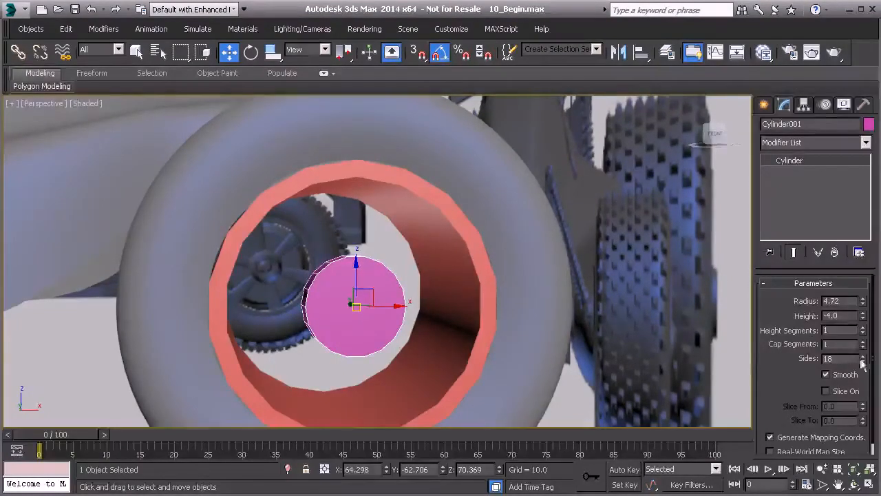
{"action": "left_click_drag", "start_coordinate": [862, 365], "coordinate": [866, 370]}
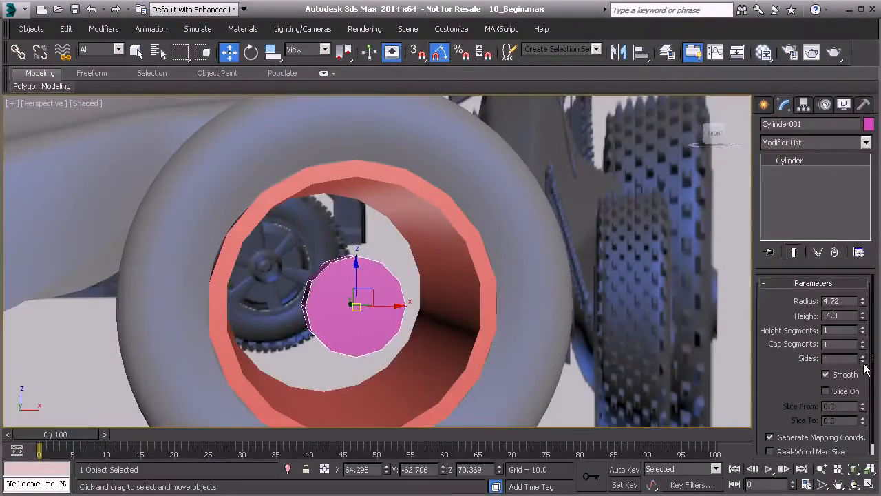
Show edged faces and frame the rim and hub in the front view to compare their segments with the reference spokes.
{"action": "middle_click_drag", "start_coordinate": [441, 302], "coordinate": [390, 294], "text": "alt"}
{"action": "middle_click_drag", "start_coordinate": [306, 285], "coordinate": [336, 285], "text": "alt"}
{"action": "key", "text": "F4"}
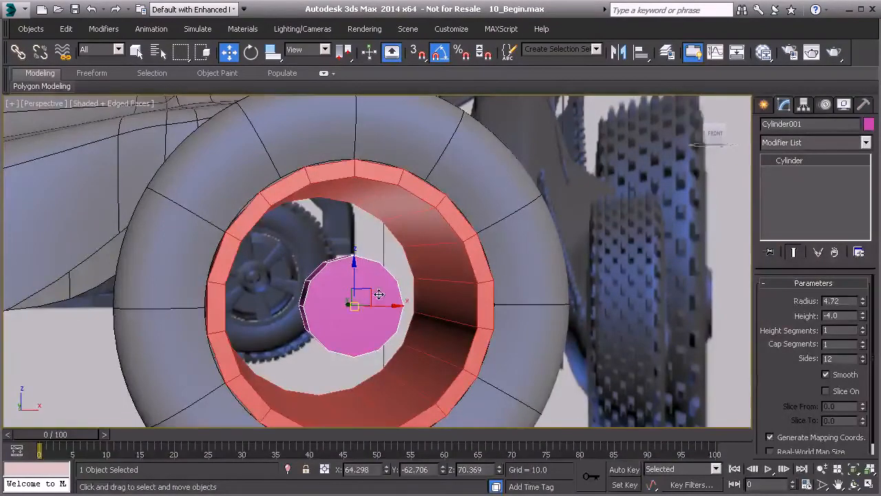
{"action": "key", "text": "l"}
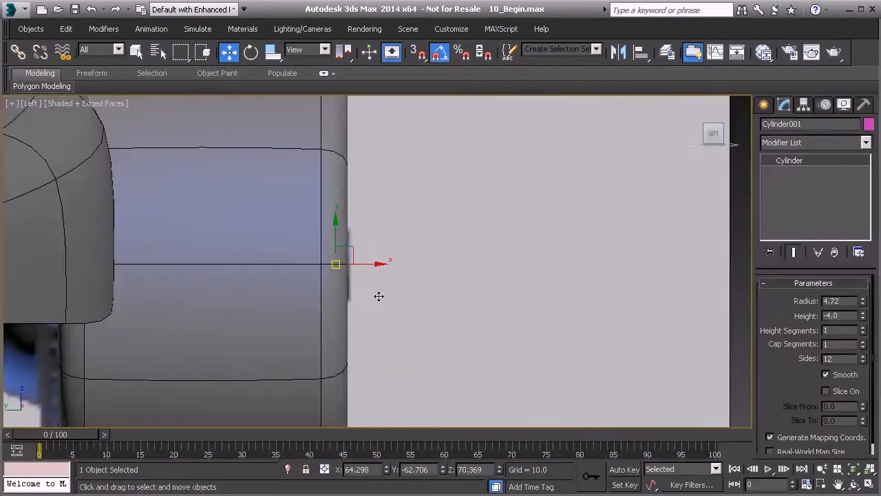
{"action": "key", "text": "f"}
{"action": "middle_click_drag", "start_coordinate": [343, 228], "coordinate": [346, 271]}
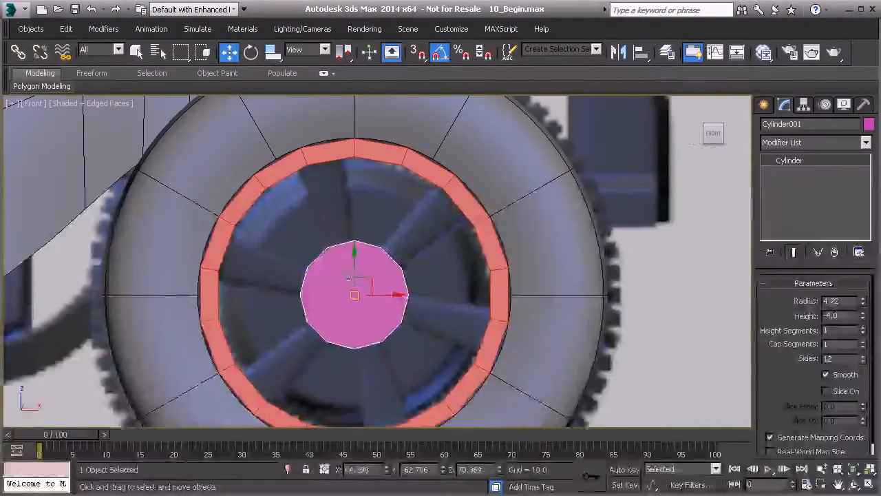
{"action": "scroll", "coordinate": [335, 258], "scroll_direction": "up", "scroll_amount": 3}
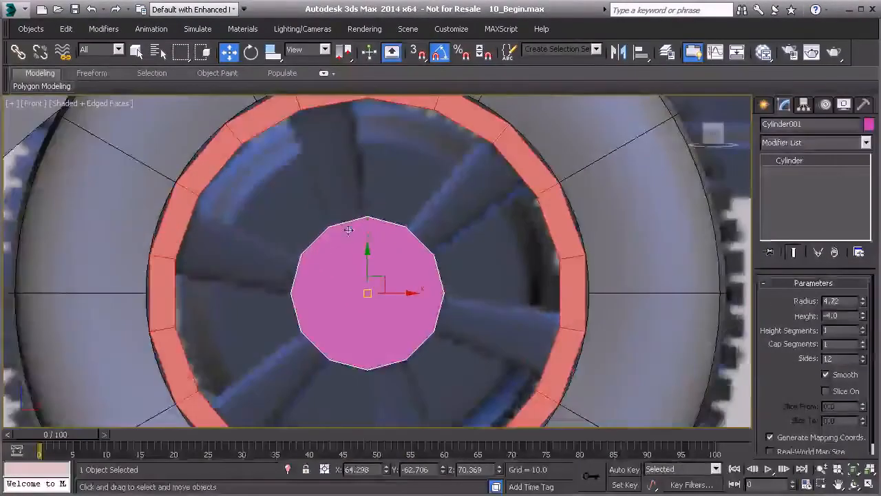
{"action": "middle_click_drag", "start_coordinate": [320, 101], "coordinate": [334, 158]}
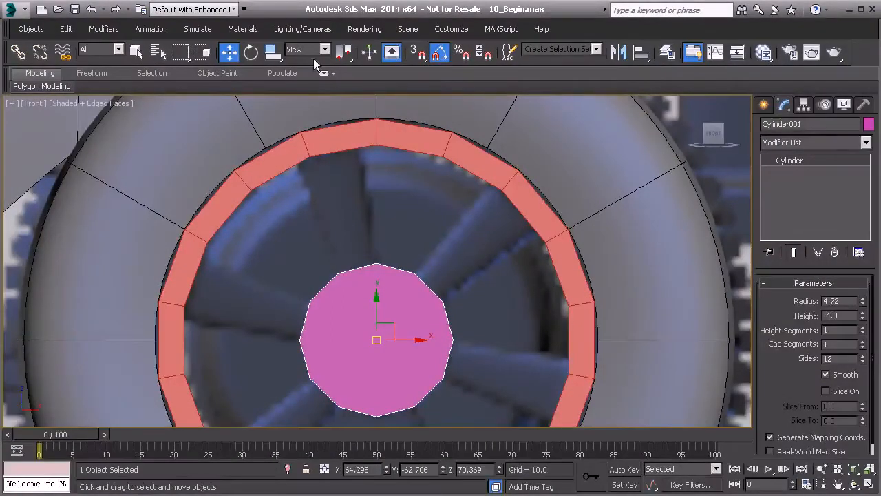
Rotate the rim tube 5 degrees counterclockwise in the front view, using the wheel spokes in the reference image as a guide.
{"action": "left_click", "coordinate": [252, 55]}
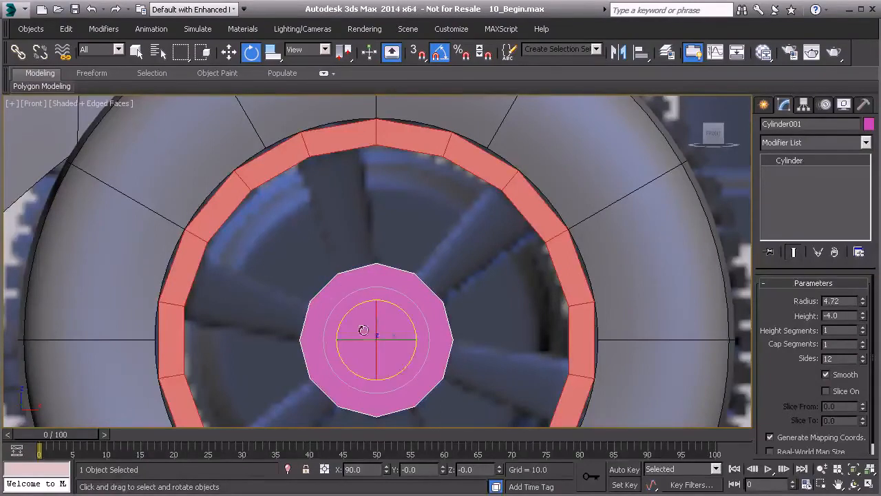
{"action": "left_click", "coordinate": [310, 144]}
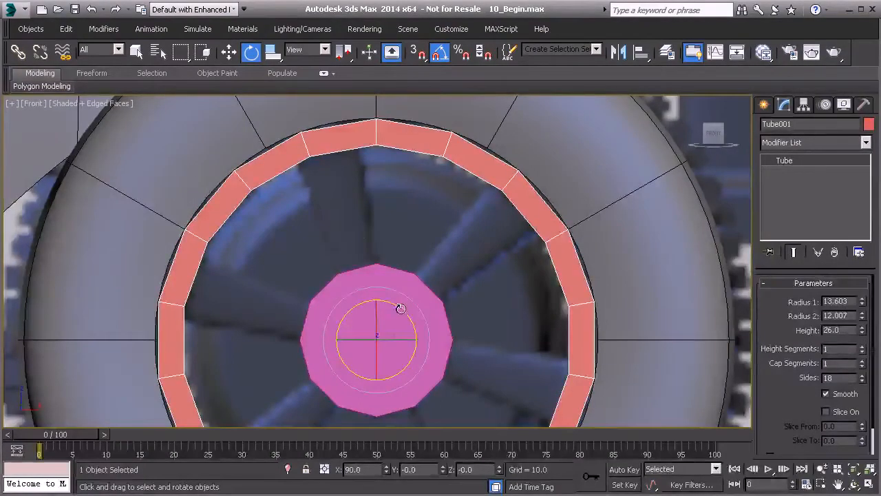
{"action": "left_click_drag", "start_coordinate": [401, 308], "coordinate": [398, 307]}
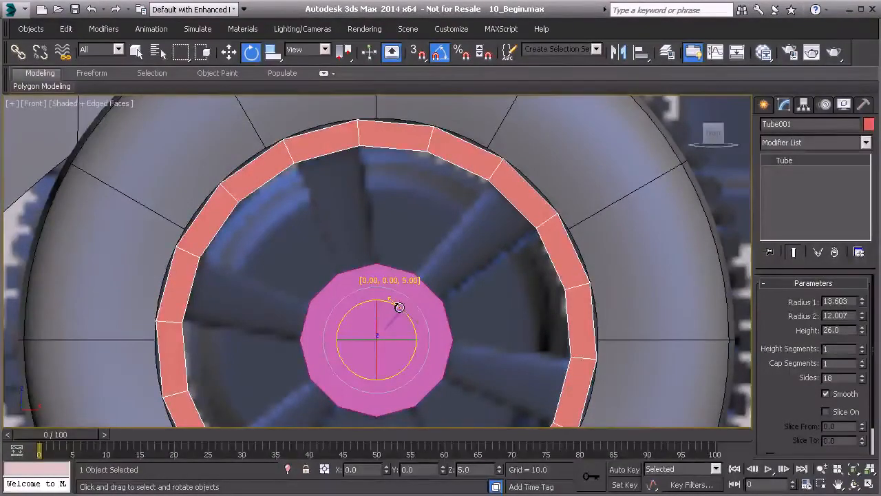
{"action": "mouse_move", "coordinate": [513, 353]}
{"action": "middle_mouse_down"}
{"action": "mouse_move", "coordinate": [527, 206]}
{"action": "mouse_move", "coordinate": [557, 252]}
{"action": "mouse_move", "coordinate": [499, 348]}
{"action": "middle_mouse_up"}
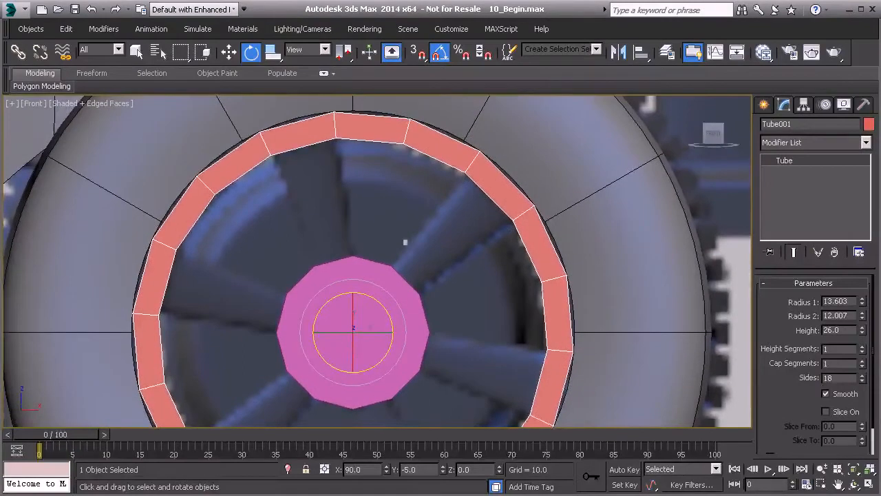
{"action": "middle_click_drag", "start_coordinate": [365, 239], "coordinate": [315, 206]}
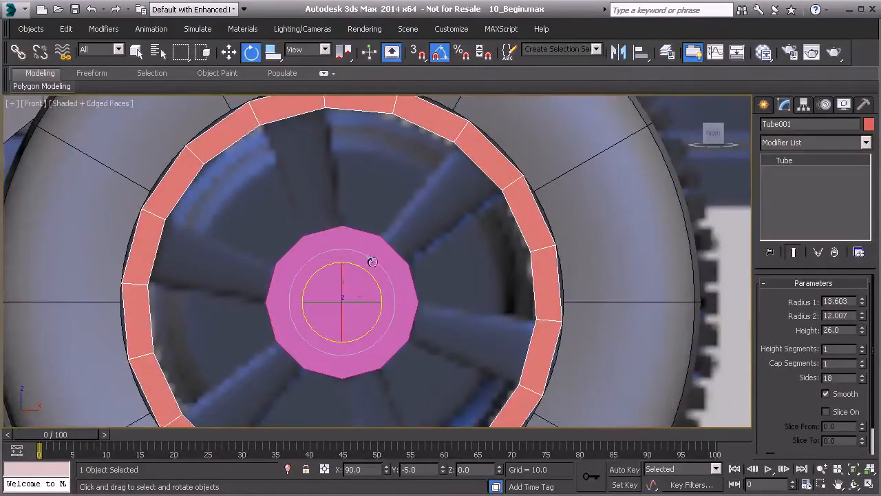
Convert the rim tube to an Editable Poly in the perspective view.
{"action": "scroll", "coordinate": [382, 257], "scroll_direction": "down", "scroll_amount": 2}
{"action": "key", "text": "p"}
{"action": "scroll", "coordinate": [370, 266], "scroll_direction": "down", "scroll_amount": 3}
{"action": "middle_click_drag", "start_coordinate": [335, 275], "coordinate": [391, 267], "text": "alt"}
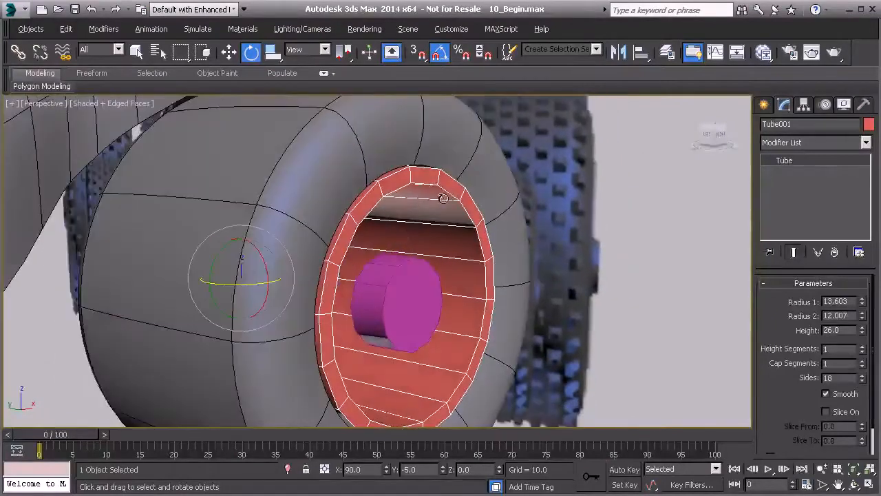
{"action": "middle_click_drag", "start_coordinate": [443, 198], "coordinate": [416, 209], "text": "alt"}
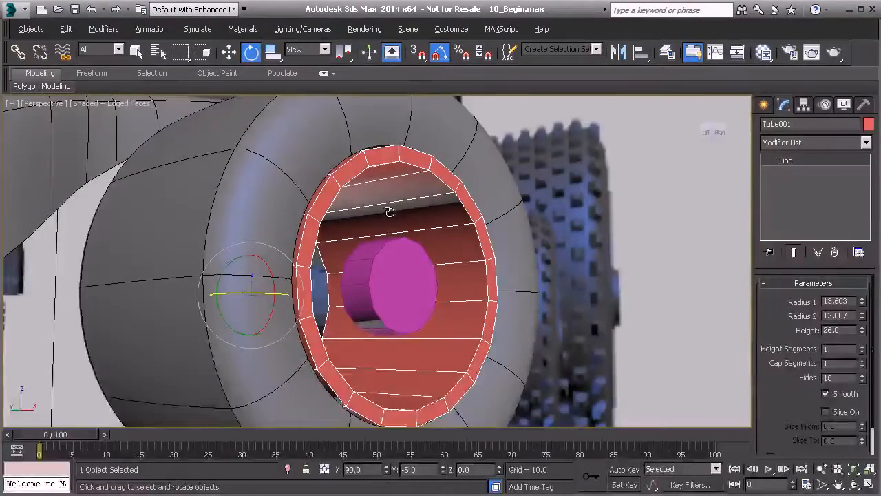
{"action": "middle_click_drag", "start_coordinate": [434, 285], "coordinate": [425, 288], "text": "alt"}
{"action": "right_click", "coordinate": [434, 219]}
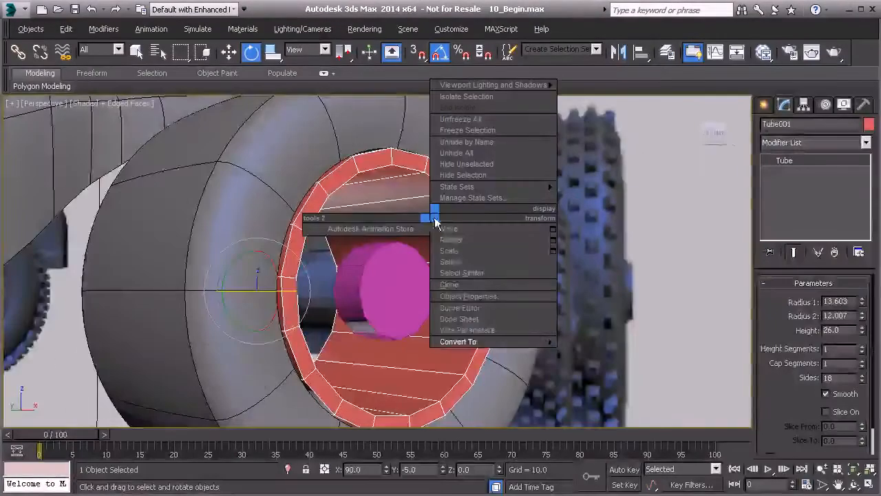
{"action": "mouse_move", "coordinate": [482, 342]}
{"action": "left_click", "coordinate": [592, 354]}
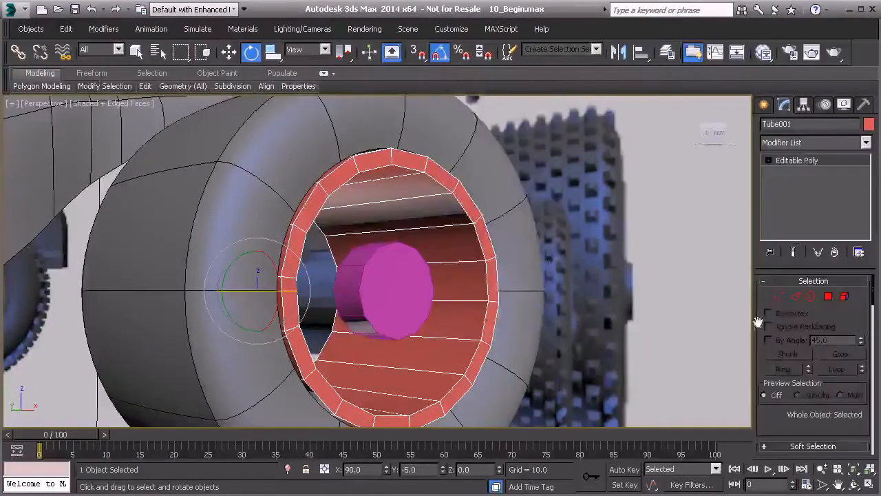
Select the ring of lengthwise edges inside the rim and connect them with one segment, slid to 64 toward the front.
{"action": "left_click", "coordinate": [795, 298]}
{"action": "left_click", "coordinate": [464, 299]}
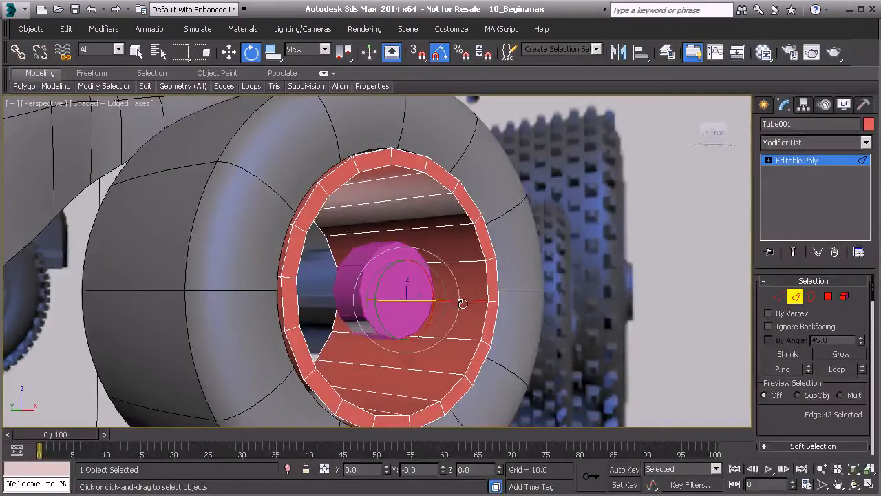
{"action": "left_click", "coordinate": [462, 261], "text": "shift"}
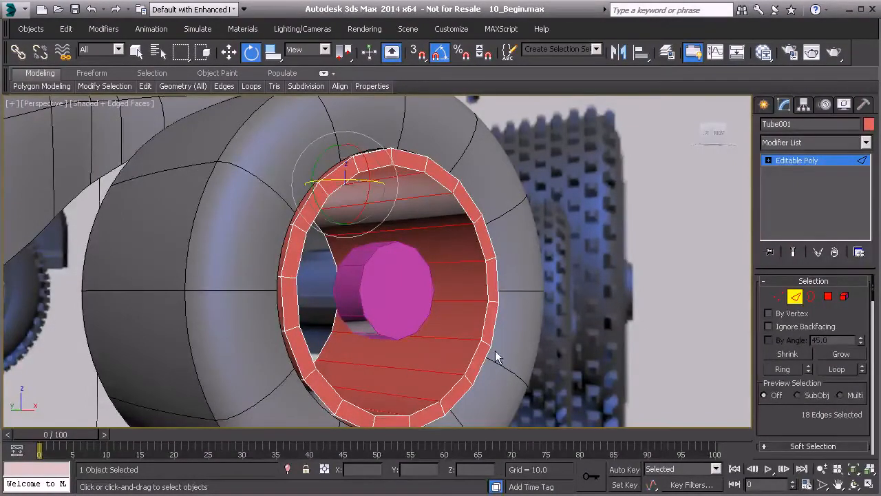
{"action": "scroll", "coordinate": [773, 411], "scroll_direction": "down", "scroll_amount": 5}
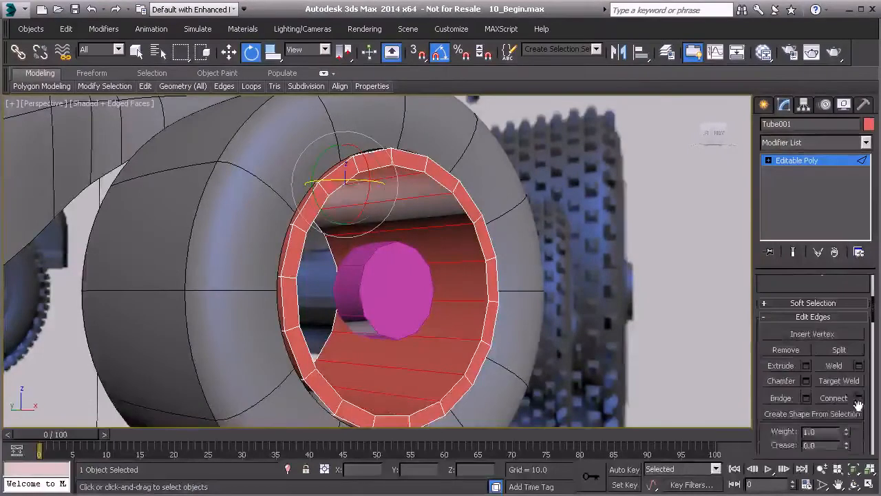
{"action": "left_click", "coordinate": [859, 398]}
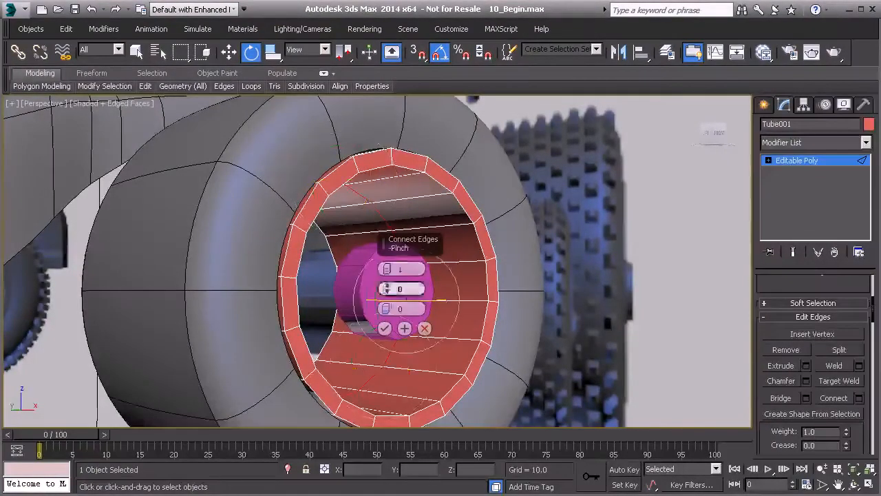
{"action": "left_click", "coordinate": [388, 266]}
{"action": "middle_click_drag", "start_coordinate": [344, 287], "coordinate": [312, 268], "text": "alt"}
{"action": "left_click", "coordinate": [388, 271]}
{"action": "scroll", "coordinate": [311, 268], "scroll_direction": "up", "scroll_amount": 5}
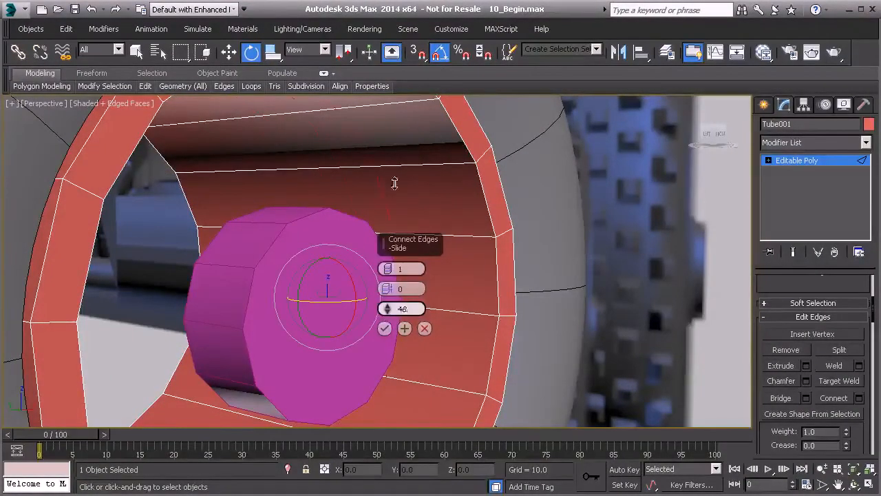
{"action": "middle_click_drag", "start_coordinate": [340, 299], "coordinate": [255, 305], "text": "alt"}
Set the connection's slide to 66 to align the new loop with the hub's back in the top wireframe view, and apply it.
{"action": "key", "text": "t"}
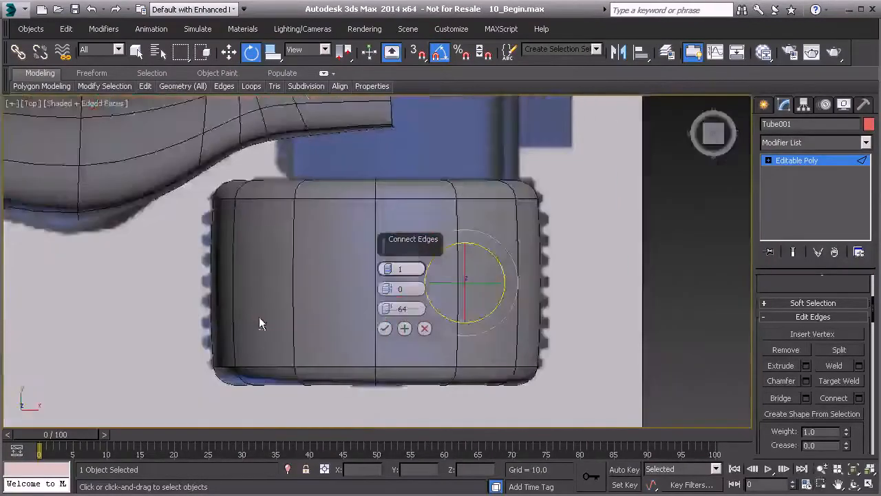
{"action": "scroll", "coordinate": [260, 318], "scroll_direction": "down", "scroll_amount": 4}
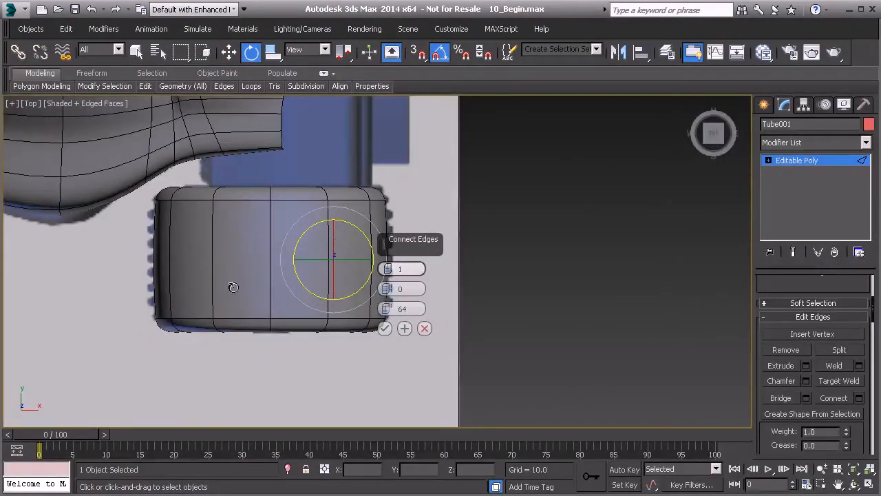
{"action": "key", "text": "F3"}
{"action": "middle_click_drag", "start_coordinate": [246, 291], "coordinate": [274, 267], "text": "alt"}
{"action": "scroll", "coordinate": [273, 303], "scroll_direction": "up", "scroll_amount": 4}
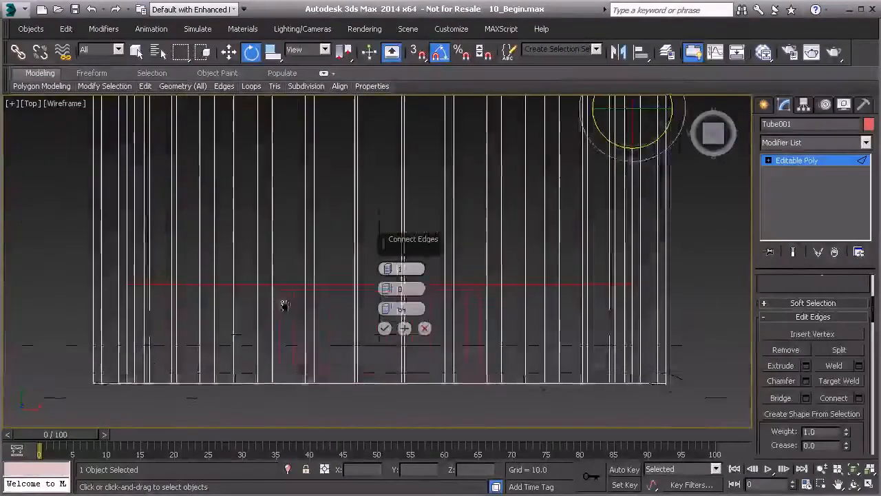
{"action": "left_click", "coordinate": [387, 307]}
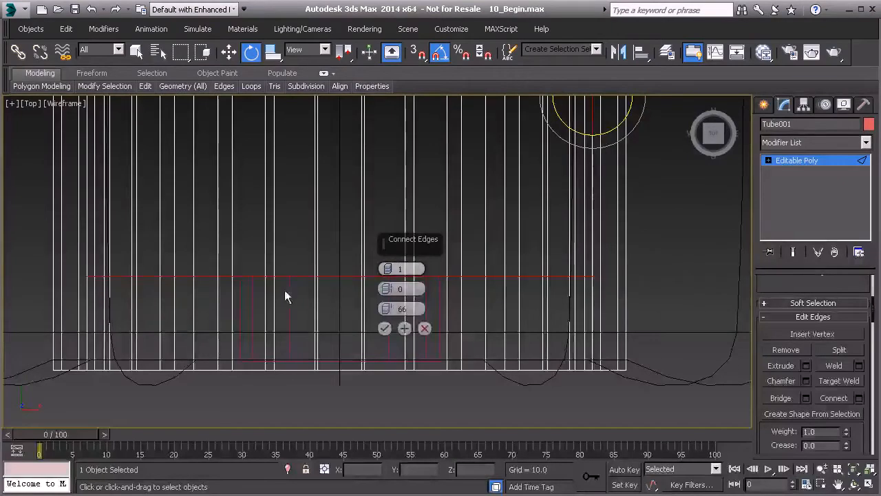
{"action": "left_click", "coordinate": [385, 328]}
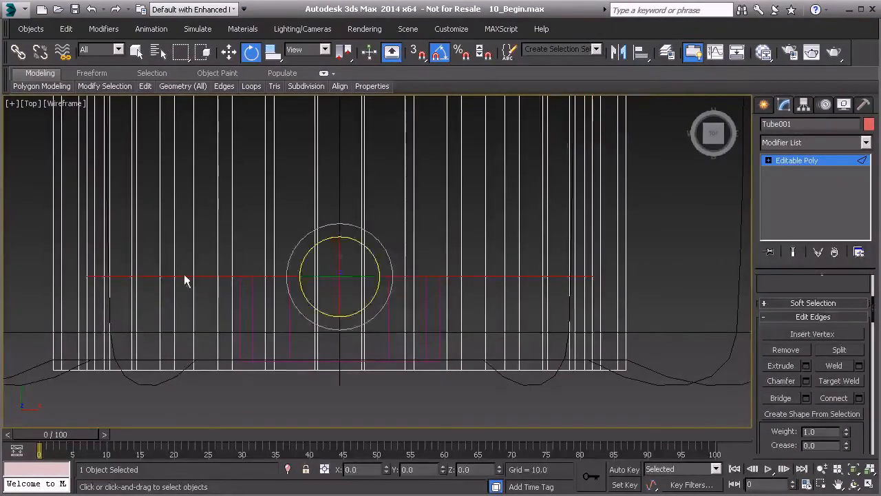
In the shaded perspective view, select six lengthwise edges between the new loop and the rim's front lip.
{"action": "middle_click_drag", "start_coordinate": [322, 304], "coordinate": [304, 299]}
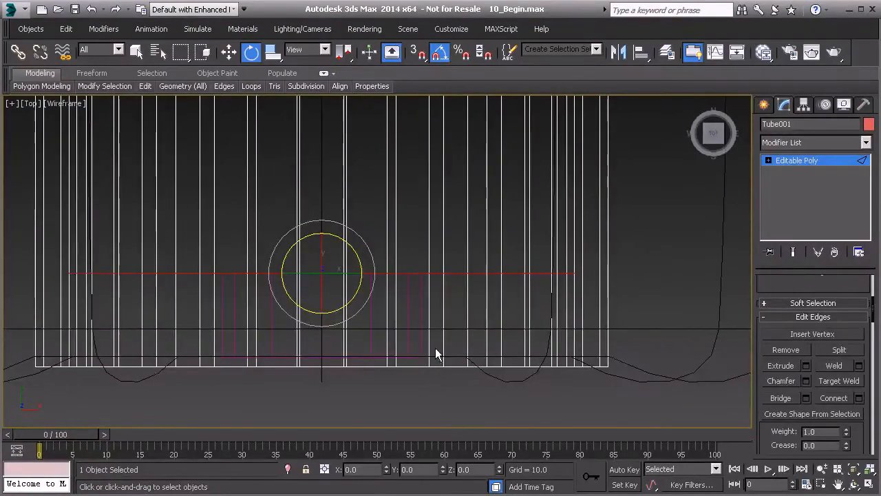
{"action": "scroll", "coordinate": [393, 343], "scroll_direction": "down", "scroll_amount": 3}
{"action": "key", "text": "p"}
{"action": "mouse_move", "coordinate": [388, 354]}
{"action": "middle_mouse_down", "text": "alt"}
{"action": "mouse_move", "coordinate": [438, 211]}
{"action": "mouse_move", "coordinate": [474, 200]}
{"action": "middle_mouse_up", "text": "alt"}
{"action": "scroll", "coordinate": [403, 303], "scroll_direction": "down", "scroll_amount": 5}
{"action": "key", "text": "F3"}
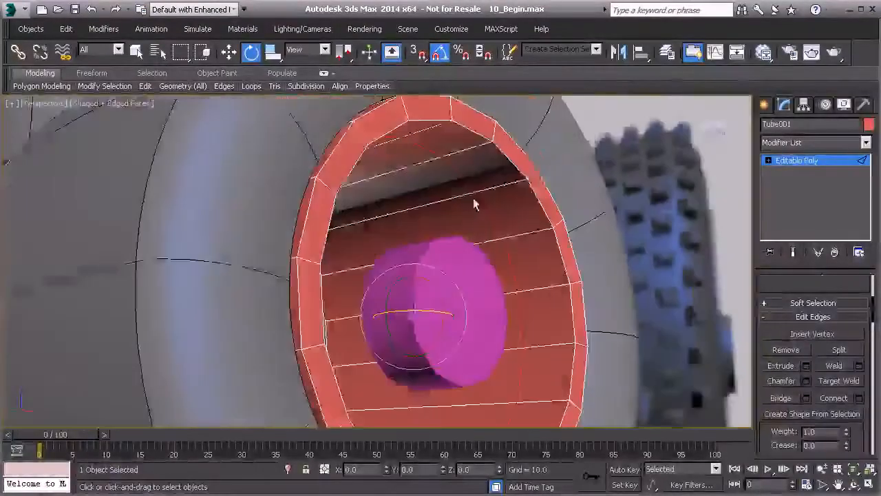
{"action": "middle_click_drag", "start_coordinate": [455, 246], "coordinate": [433, 285], "text": "alt"}
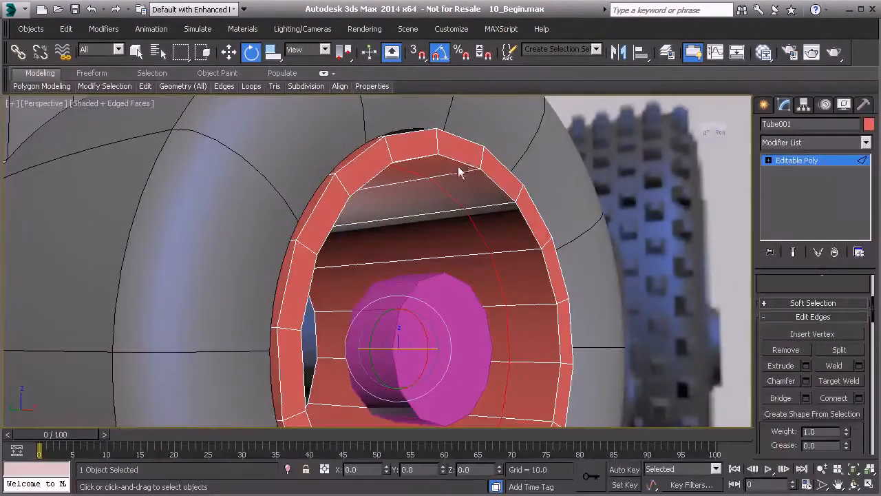
{"action": "left_click", "coordinate": [470, 172]}
{"action": "left_click", "coordinate": [495, 205], "text": "ctrl"}
{"action": "left_click", "coordinate": [520, 251], "text": "ctrl"}
{"action": "left_click", "coordinate": [533, 304], "text": "ctrl"}
{"action": "left_click", "coordinate": [530, 420], "text": "ctrl"}
{"action": "left_click", "coordinate": [535, 362], "text": "ctrl"}
Connect the selected edges near the rim's front lip with one segment slid to -80, aligning it in the top wireframe view.
{"action": "scroll", "coordinate": [821, 406], "scroll_direction": "down", "scroll_amount": 5}
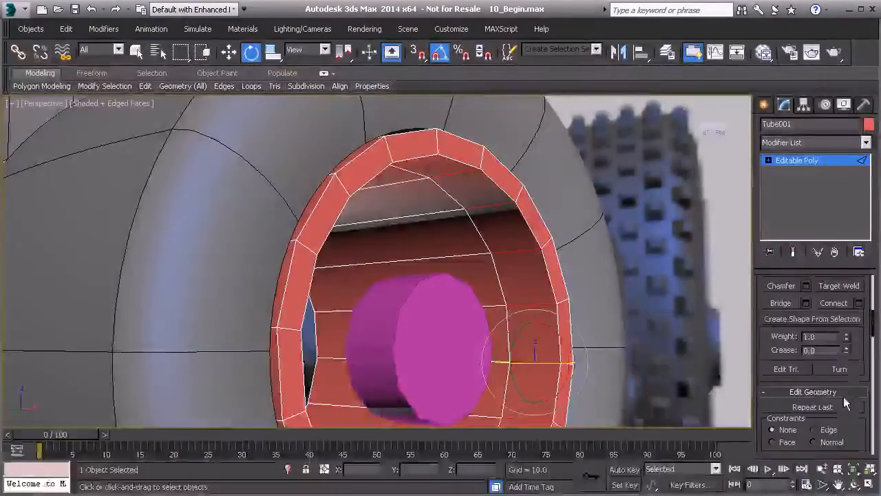
{"action": "left_click", "coordinate": [859, 303]}
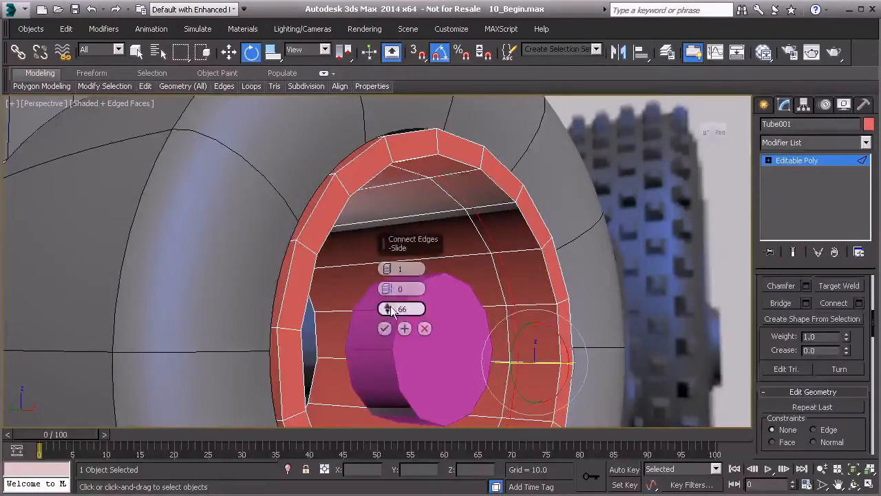
{"action": "left_click_drag", "start_coordinate": [388, 309], "coordinate": [388, 322]}
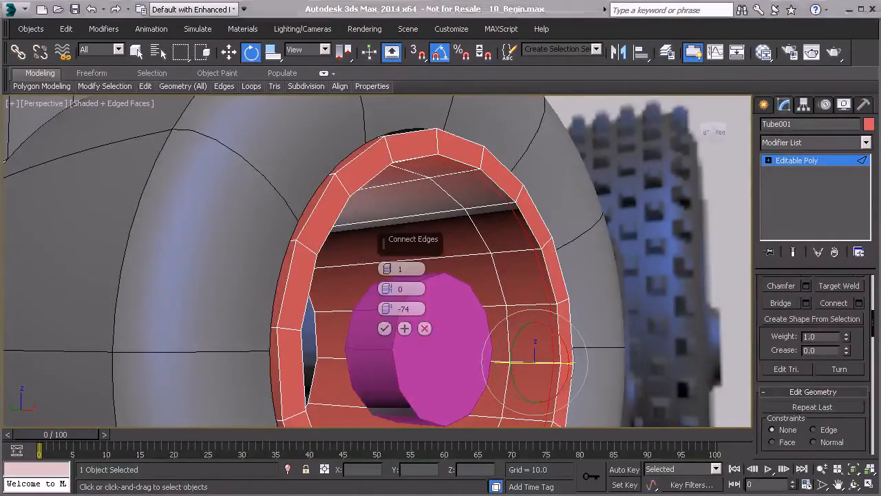
{"action": "key", "text": "t"}
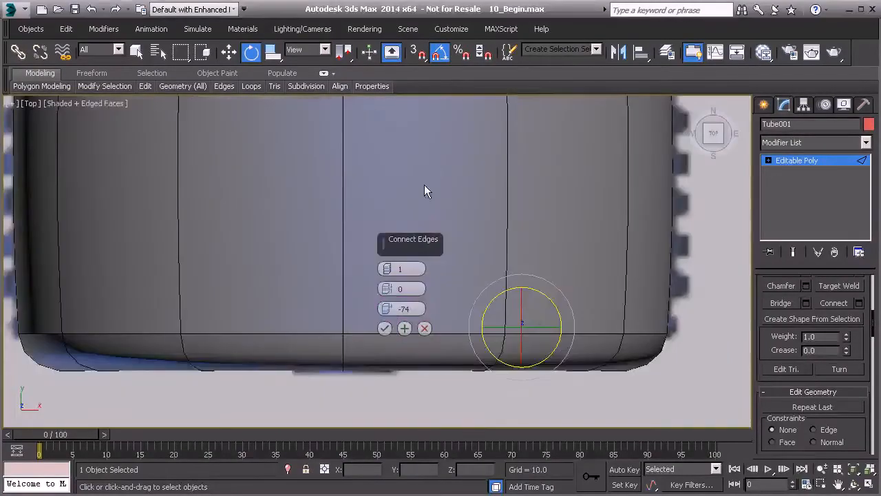
{"action": "key", "text": "F3"}
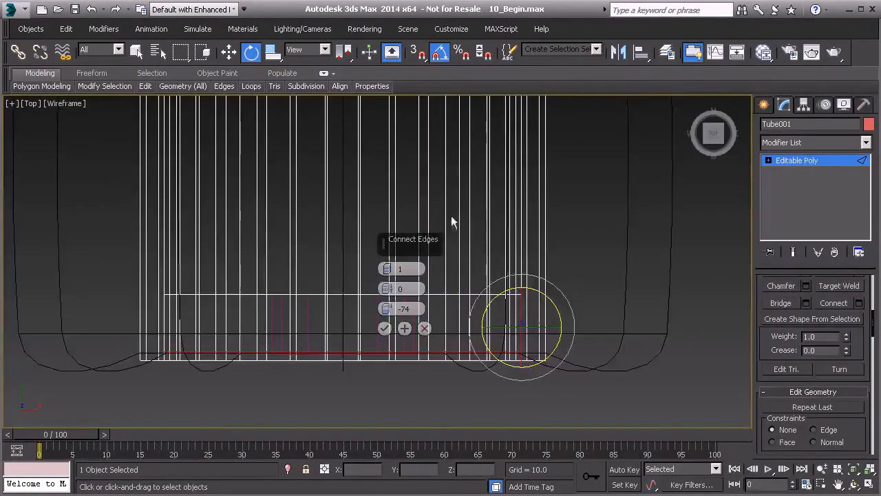
{"action": "middle_click_drag", "start_coordinate": [433, 270], "coordinate": [468, 210]}
{"action": "scroll", "coordinate": [468, 210], "scroll_direction": "up", "scroll_amount": 2}
{"action": "left_click_drag", "start_coordinate": [388, 313], "coordinate": [384, 325]}
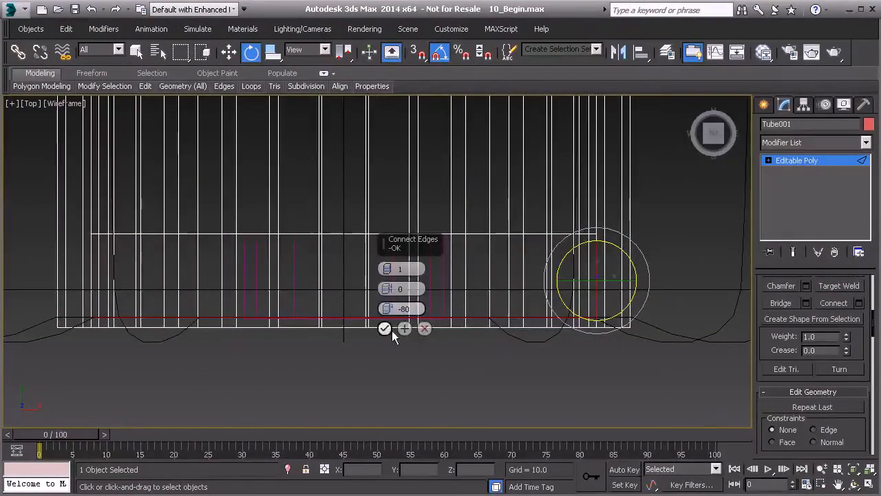
{"action": "left_click", "coordinate": [385, 328]}
Back in the shaded perspective view, leave edge editing and attach the hub cylinder to the rim tube.
{"action": "scroll", "coordinate": [384, 328], "scroll_direction": "down", "scroll_amount": 3}
{"action": "key", "text": "p"}
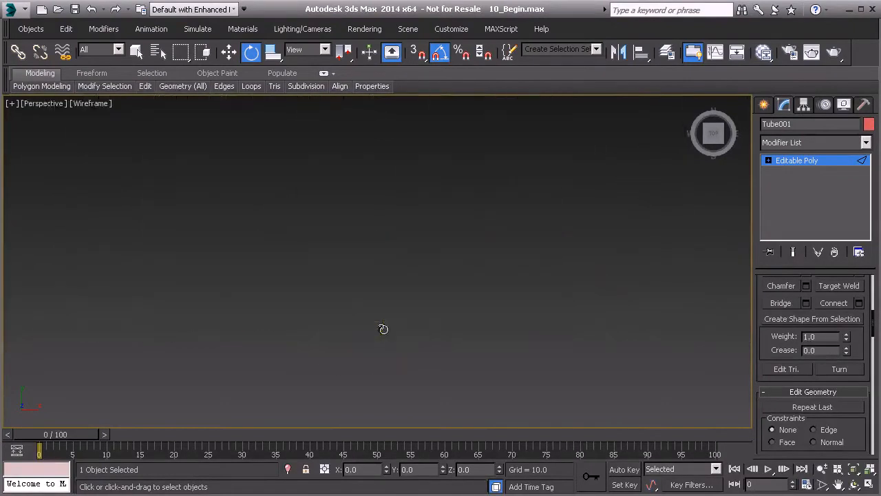
{"action": "scroll", "coordinate": [383, 328], "scroll_direction": "down", "scroll_amount": 2}
{"action": "key", "text": "F3"}
{"action": "scroll", "coordinate": [385, 331], "scroll_direction": "down", "scroll_amount": 2}
{"action": "mouse_move", "coordinate": [408, 344]}
{"action": "middle_mouse_down", "text": "alt"}
{"action": "mouse_move", "coordinate": [451, 250]}
{"action": "mouse_move", "coordinate": [413, 272]}
{"action": "mouse_move", "coordinate": [409, 285]}
{"action": "mouse_move", "coordinate": [441, 319]}
{"action": "middle_mouse_up", "text": "alt"}
{"action": "scroll", "coordinate": [441, 264], "scroll_direction": "down", "scroll_amount": 3}
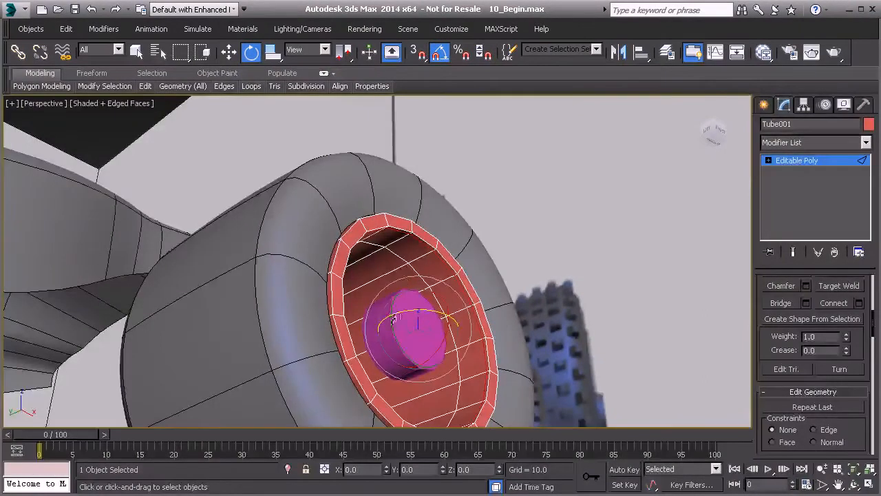
{"action": "left_click_drag", "start_coordinate": [396, 299], "coordinate": [732, 348]}
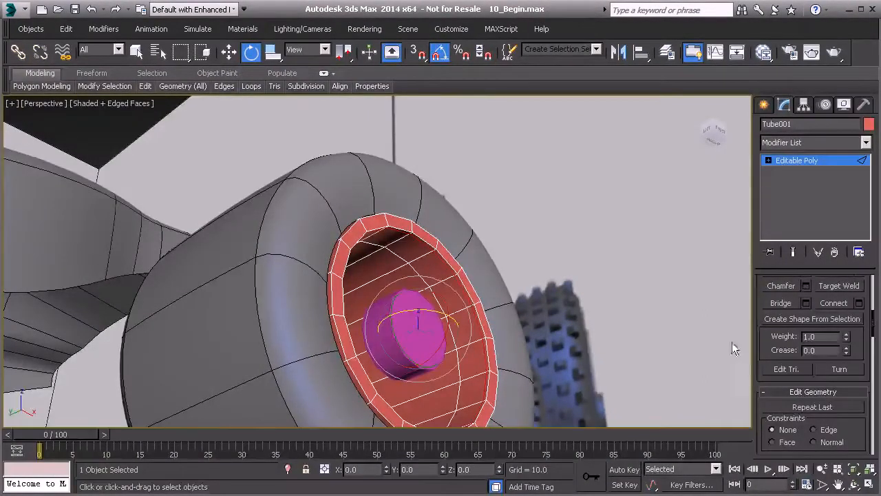
{"action": "left_click", "coordinate": [787, 161]}
{"action": "scroll", "coordinate": [767, 305], "scroll_direction": "down", "scroll_amount": 3}
{"action": "scroll", "coordinate": [768, 303], "scroll_direction": "down", "scroll_amount": 3}
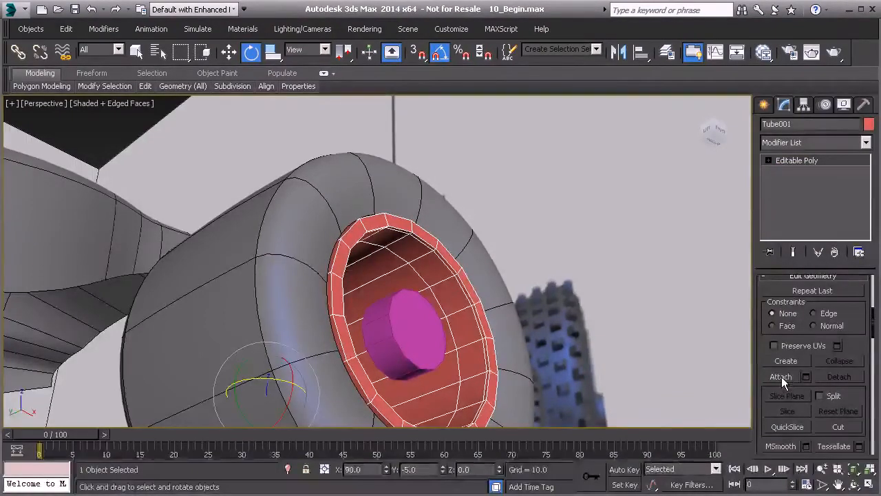
{"action": "left_click", "coordinate": [782, 376]}
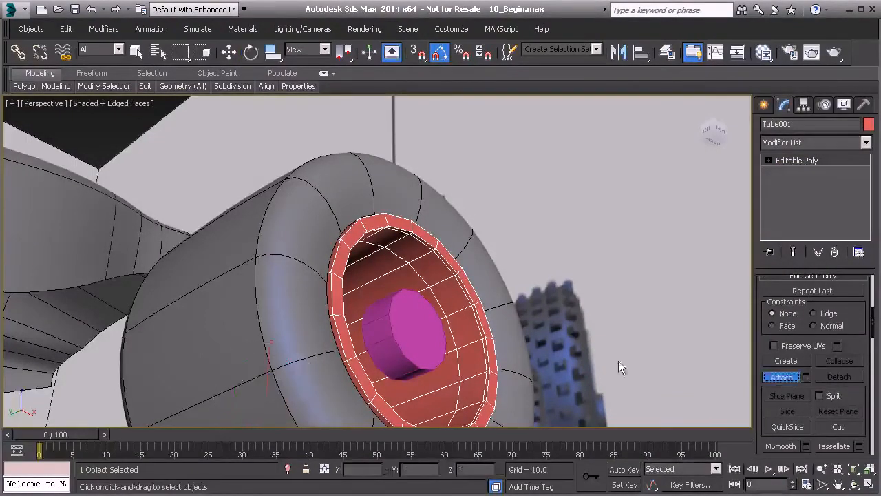
{"action": "left_click", "coordinate": [390, 331]}
{"action": "middle_click_drag", "start_coordinate": [434, 320], "coordinate": [440, 385], "text": "alt"}
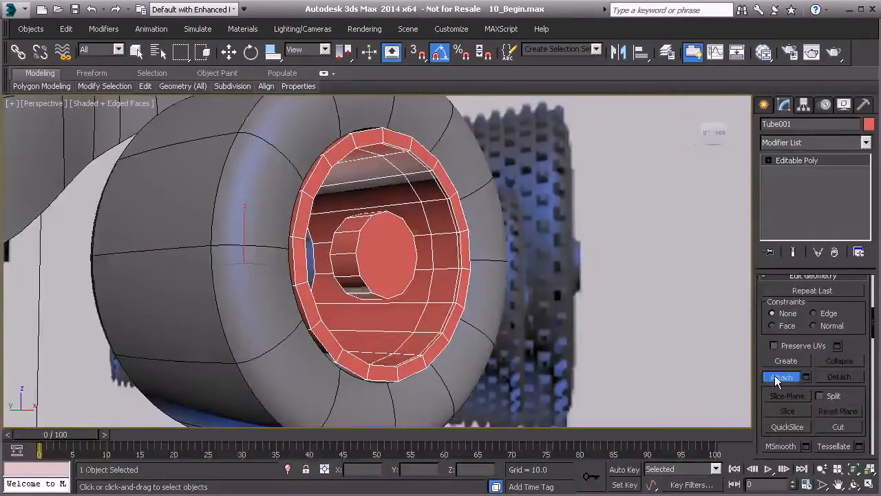
{"action": "key", "text": "w"}
Switch to polygon editing and select two alternate side polygons on the upper part of the hub.
{"action": "middle_click_drag", "start_coordinate": [396, 269], "coordinate": [356, 268], "text": "alt"}
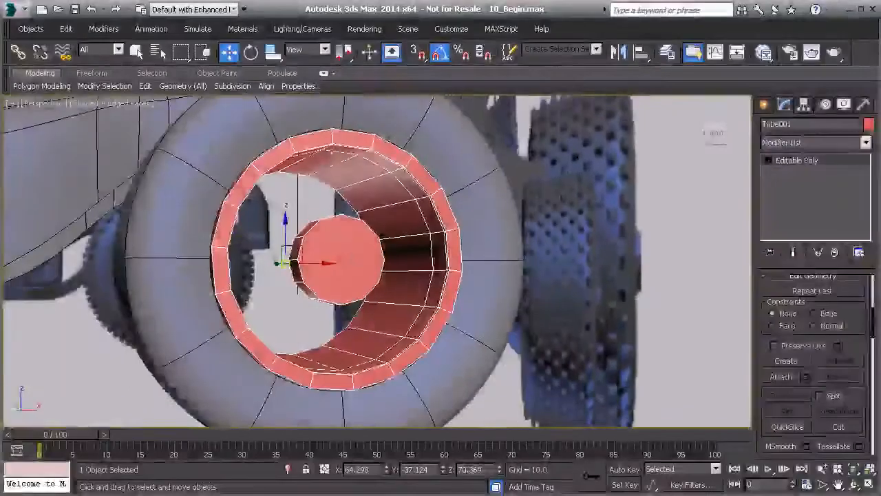
{"action": "middle_click_drag", "start_coordinate": [335, 226], "coordinate": [334, 265], "text": "alt"}
{"action": "scroll", "coordinate": [334, 266], "scroll_direction": "up", "scroll_amount": 10}
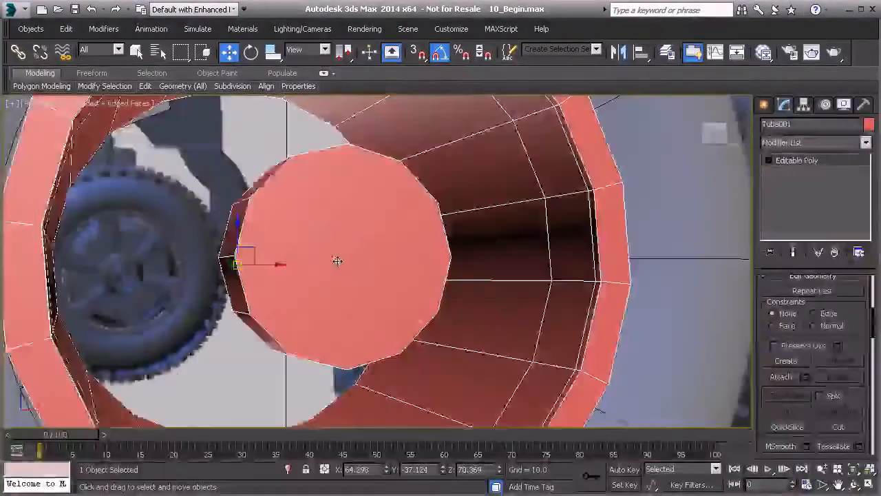
{"action": "key", "text": "4"}
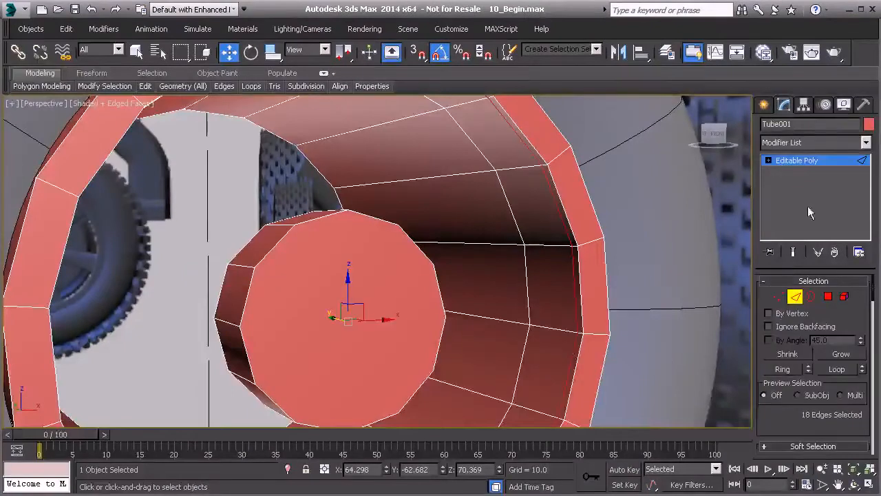
{"action": "middle_click_drag", "start_coordinate": [379, 269], "coordinate": [278, 257], "text": "alt"}
{"action": "left_click", "coordinate": [305, 238]}
{"action": "left_click", "coordinate": [387, 287], "text": "ctrl"}
{"action": "middle_click_drag", "start_coordinate": [387, 288], "coordinate": [413, 324], "text": "alt"}
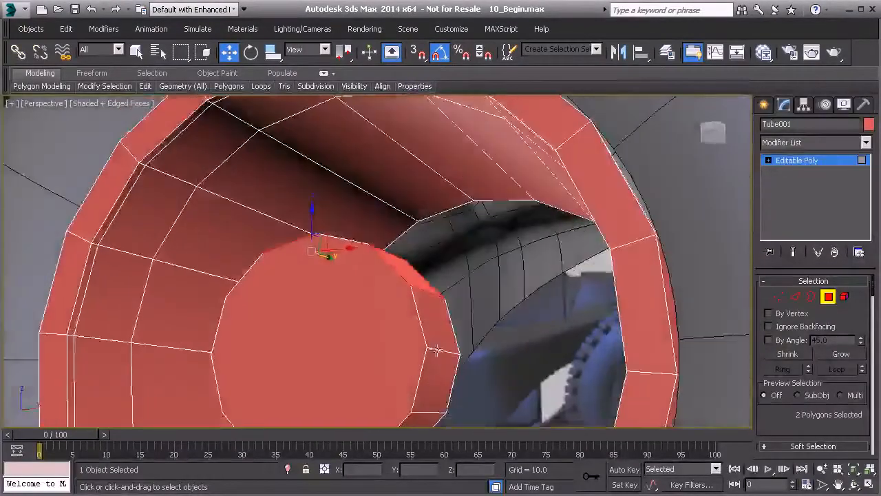
Set the combined rim object's display colour to black and assign it the grey material from the Slate Material Editor.
{"action": "left_click", "coordinate": [869, 124]}
{"action": "left_click", "coordinate": [455, 333]}
{"action": "left_click", "coordinate": [419, 377]}
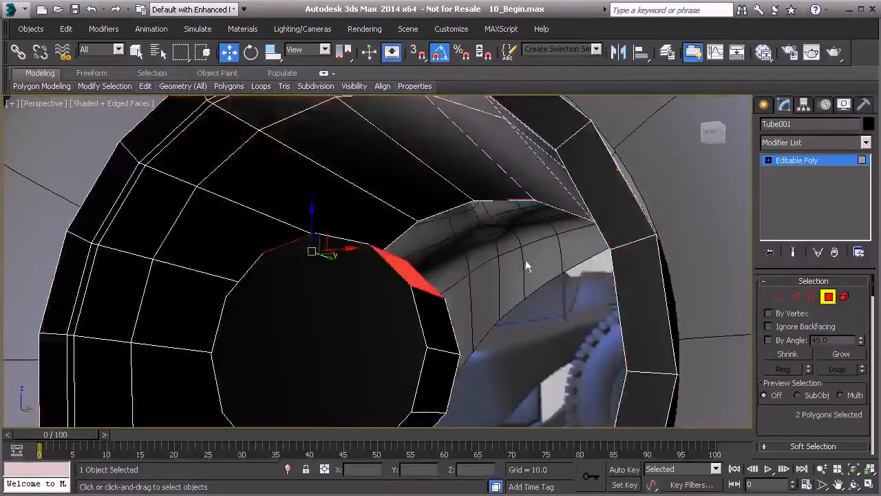
{"action": "left_click", "coordinate": [762, 52]}
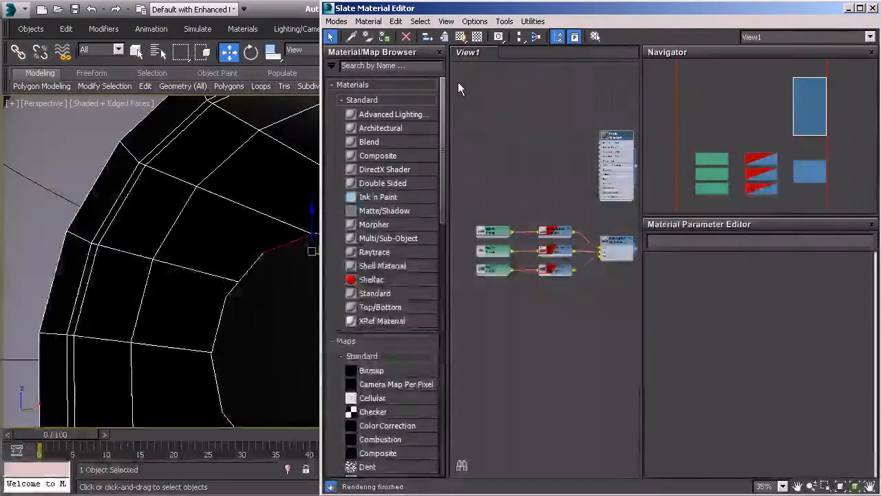
{"action": "left_click", "coordinate": [384, 38]}
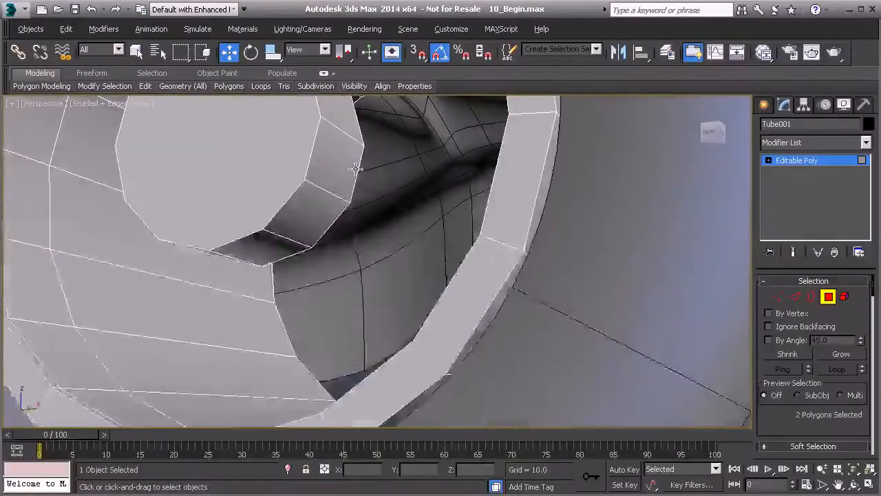
Add the four remaining alternate side polygons around the hub to the selection.
{"action": "left_click", "coordinate": [338, 168], "text": "ctrl"}
{"action": "middle_click_drag", "start_coordinate": [310, 195], "coordinate": [441, 279], "text": "alt"}
{"action": "left_click", "coordinate": [355, 296], "text": "ctrl"}
{"action": "left_click", "coordinate": [284, 236], "text": "ctrl"}
{"action": "middle_click_drag", "start_coordinate": [285, 234], "coordinate": [285, 255], "text": "alt"}
{"action": "left_click", "coordinate": [285, 256], "text": "ctrl"}
Examine the front reference view to see which inner rim polygons line up with the spokes and the selected hub polygons.
{"action": "middle_click_drag", "start_coordinate": [338, 257], "coordinate": [321, 203], "text": "alt"}
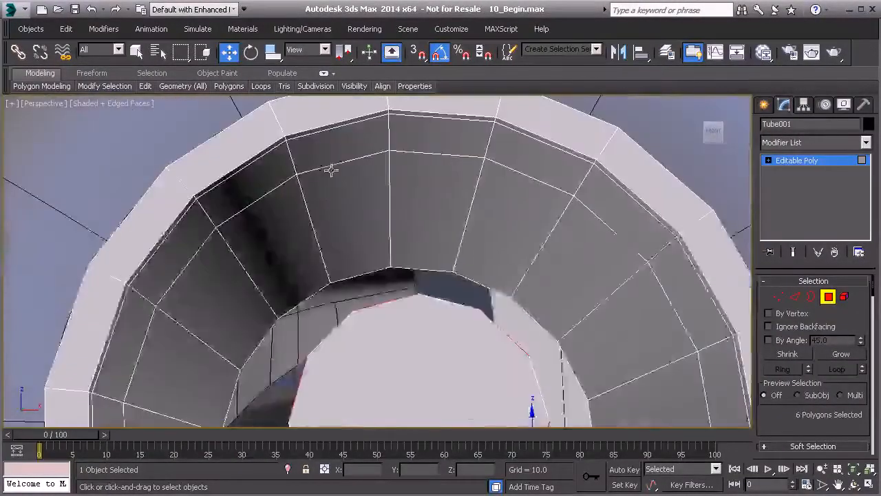
{"action": "middle_click_drag", "start_coordinate": [297, 172], "coordinate": [328, 142], "text": "alt"}
{"action": "middle_click_drag", "start_coordinate": [354, 194], "coordinate": [303, 184], "text": "alt"}
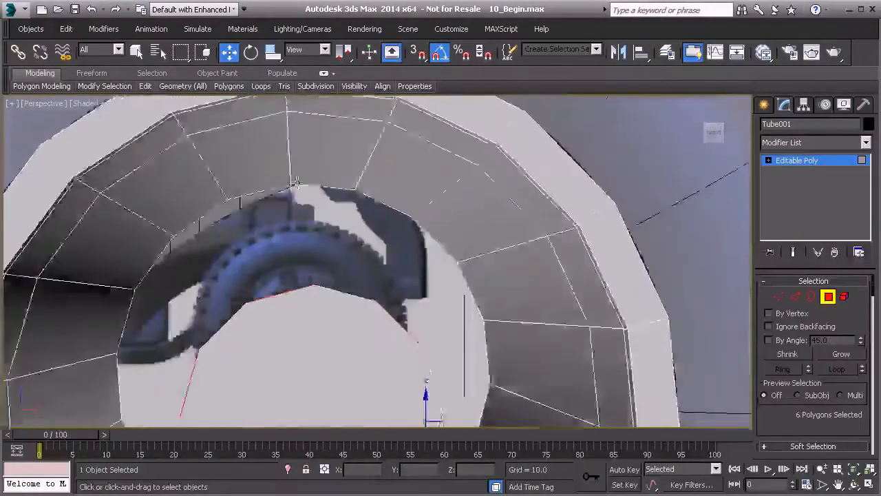
{"action": "key", "text": "l"}
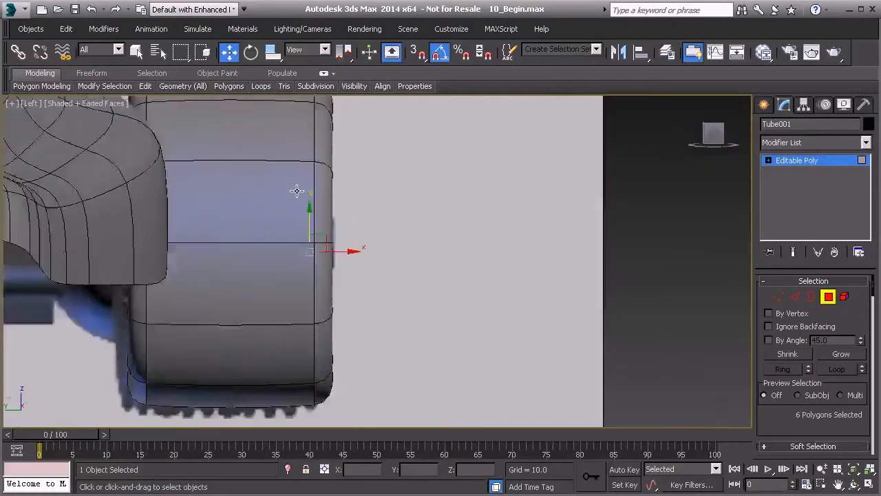
{"action": "key", "text": "f"}
{"action": "scroll", "coordinate": [328, 163], "scroll_direction": "up", "scroll_amount": 3}
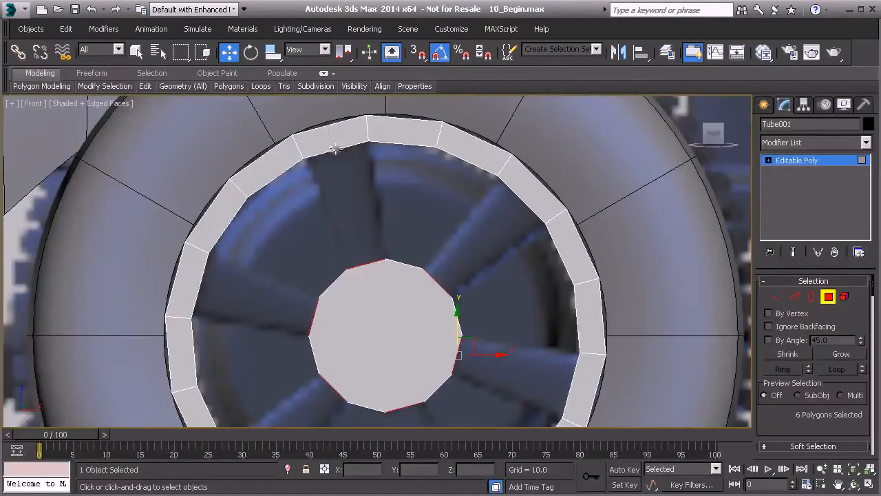
{"action": "key", "text": "p"}
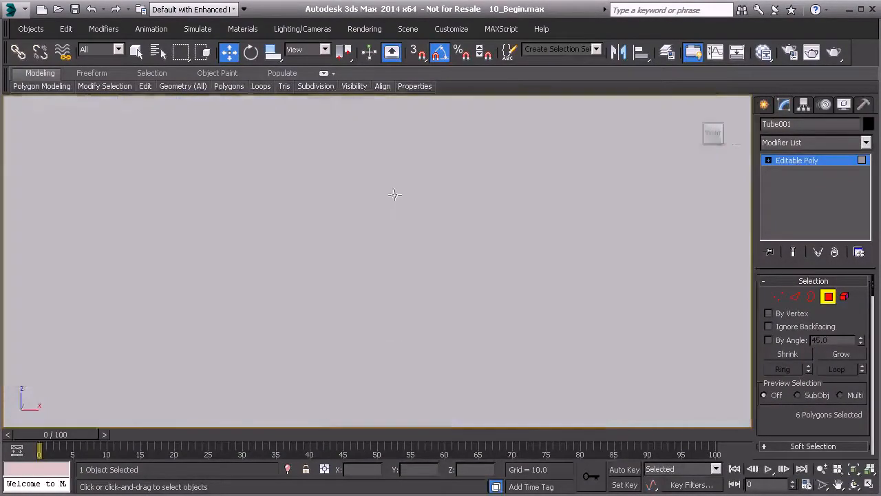
{"action": "scroll", "coordinate": [369, 192], "scroll_direction": "down", "scroll_amount": 3}
{"action": "scroll", "coordinate": [369, 191], "scroll_direction": "down", "scroll_amount": 6}
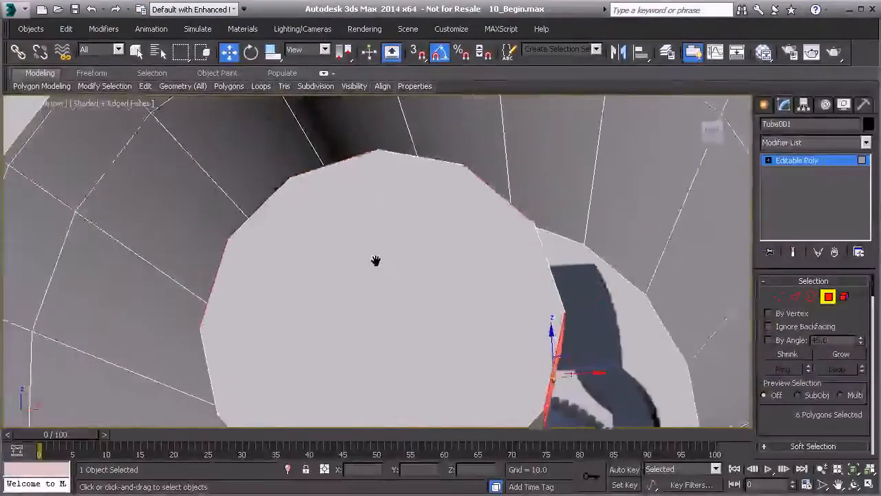
Add the six matching inner rim polygons between the two front edge loops to the hub polygon selection.
{"action": "left_click", "coordinate": [343, 164], "text": "ctrl"}
{"action": "middle_click_drag", "start_coordinate": [344, 164], "coordinate": [531, 283], "text": "alt"}
{"action": "middle_click_drag", "start_coordinate": [514, 338], "coordinate": [426, 352], "text": "alt"}
{"action": "left_click", "coordinate": [400, 355], "text": "ctrl"}
{"action": "left_click", "coordinate": [244, 340], "text": "ctrl"}
{"action": "middle_click_drag", "start_coordinate": [245, 341], "coordinate": [175, 317], "text": "alt"}
{"action": "left_click", "coordinate": [234, 188], "text": "ctrl"}
{"action": "middle_click_drag", "start_coordinate": [234, 189], "coordinate": [606, 341]}
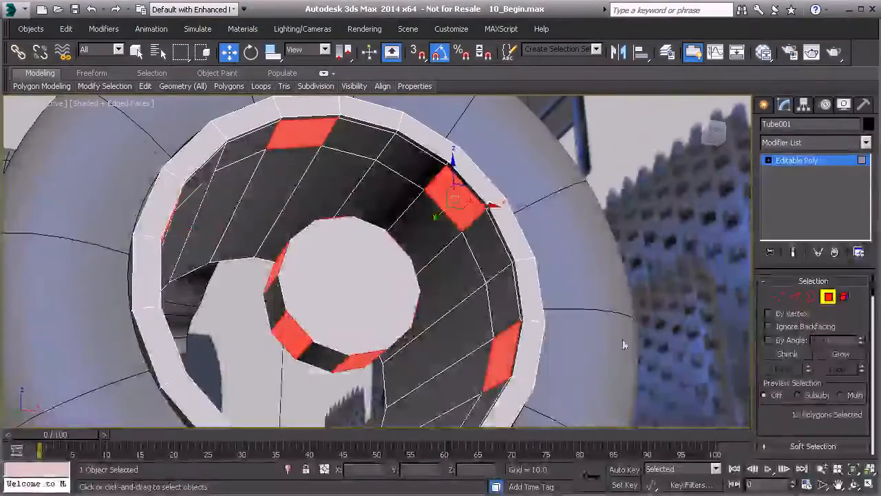
Bridge the selected hub and rim polygons with one segment to form six spokes, and leave polygon editing.
{"action": "scroll", "coordinate": [805, 385], "scroll_direction": "down", "scroll_amount": 5}
{"action": "left_click", "coordinate": [807, 416]}
{"action": "middle_click_drag", "start_coordinate": [285, 180], "coordinate": [289, 269], "text": "alt"}
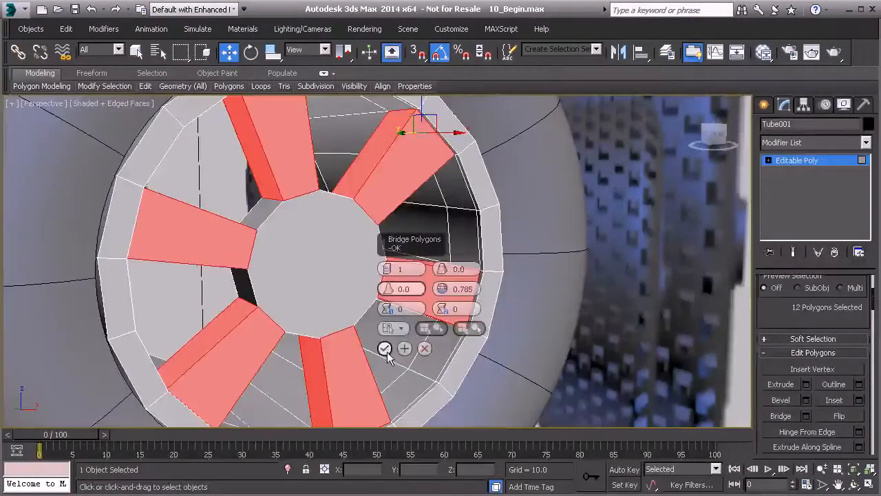
{"action": "left_click", "coordinate": [796, 160]}
{"action": "scroll", "coordinate": [482, 258], "scroll_direction": "down", "scroll_amount": 3}
{"action": "middle_click_drag", "start_coordinate": [482, 260], "coordinate": [386, 256], "text": "alt"}
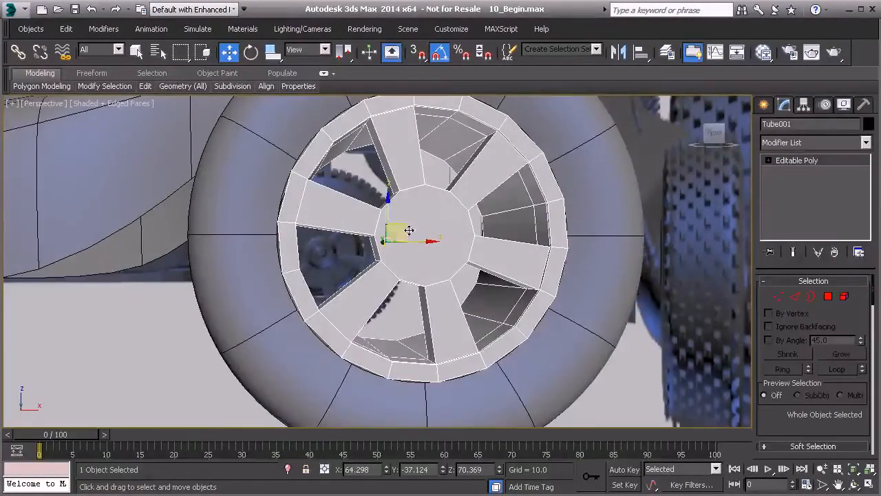
Select the hub's front cap polygon and bevel it with a height of 2 and an outline of -1.
{"action": "left_click", "coordinate": [828, 296]}
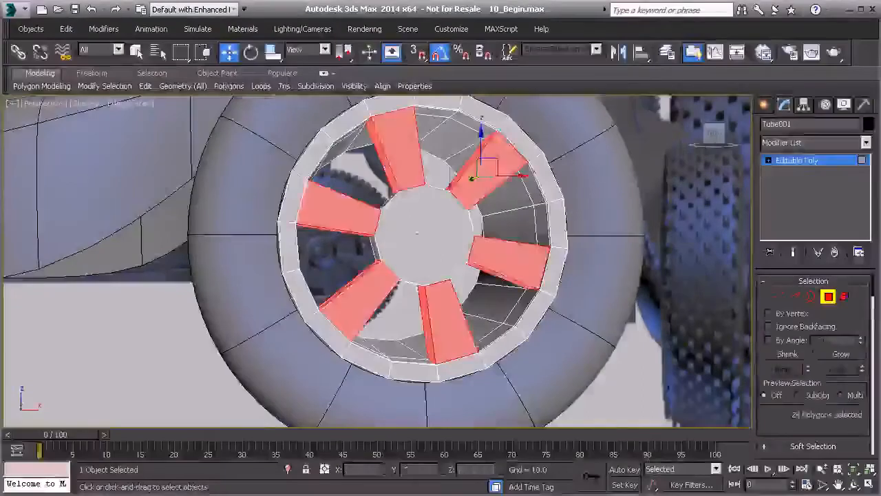
{"action": "left_click", "coordinate": [407, 235]}
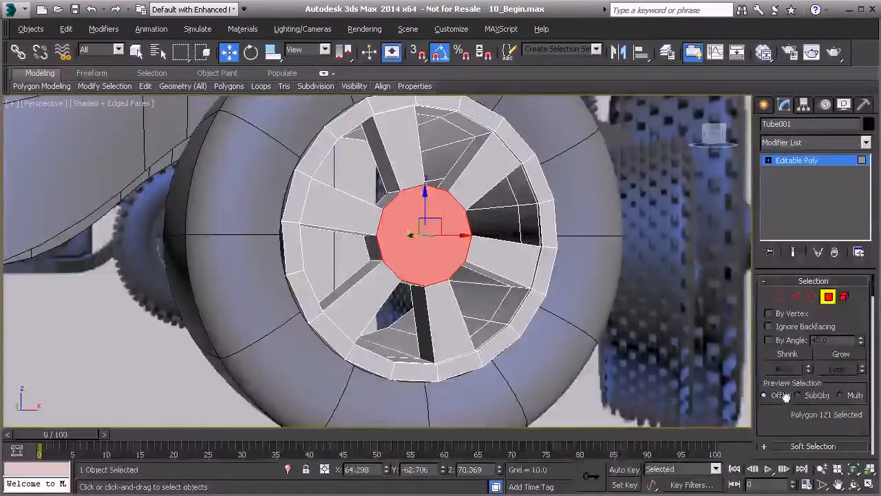
{"action": "scroll", "coordinate": [787, 397], "scroll_direction": "down", "scroll_amount": 5}
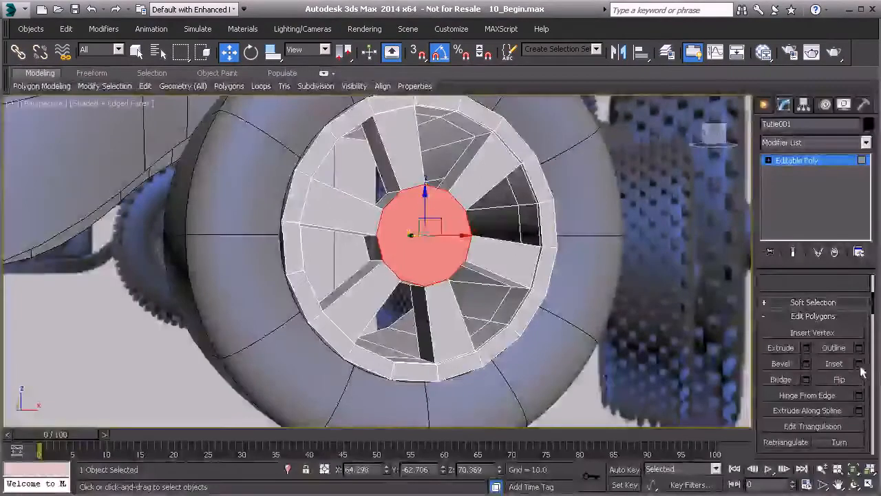
{"action": "left_click", "coordinate": [806, 365]}
{"action": "middle_click_drag", "start_coordinate": [440, 317], "coordinate": [480, 336]}
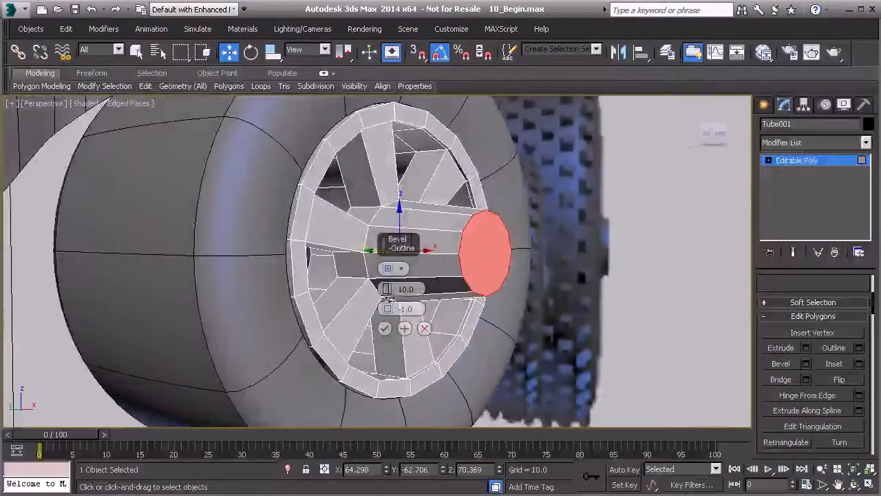
{"action": "left_click_drag", "start_coordinate": [388, 326], "coordinate": [409, 294]}
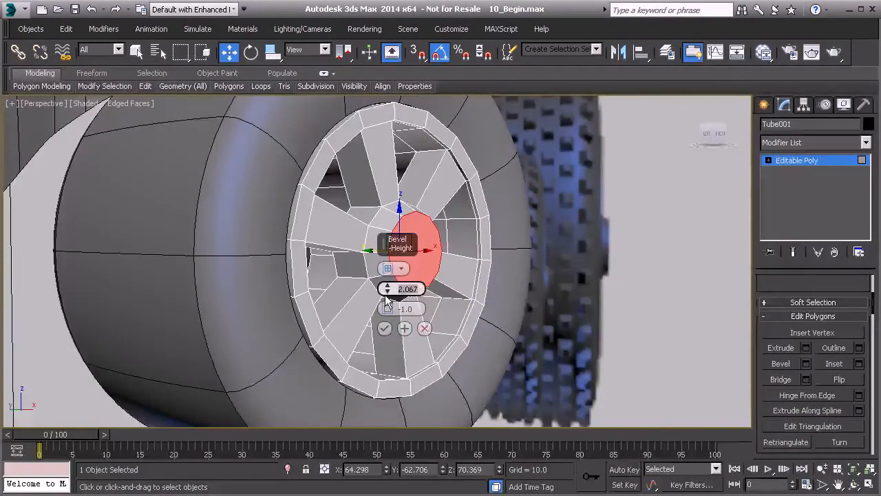
{"action": "type", "text": "2"}
{"action": "left_click", "coordinate": [388, 328]}
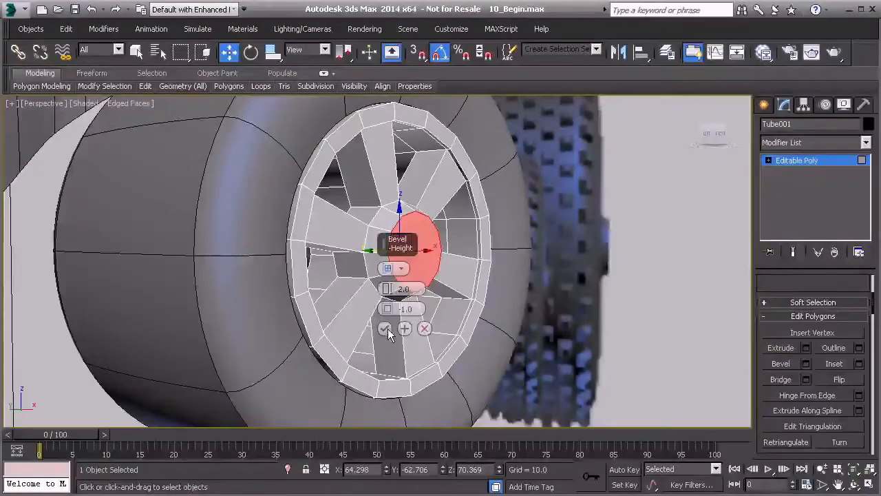
{"action": "left_click", "coordinate": [385, 329]}
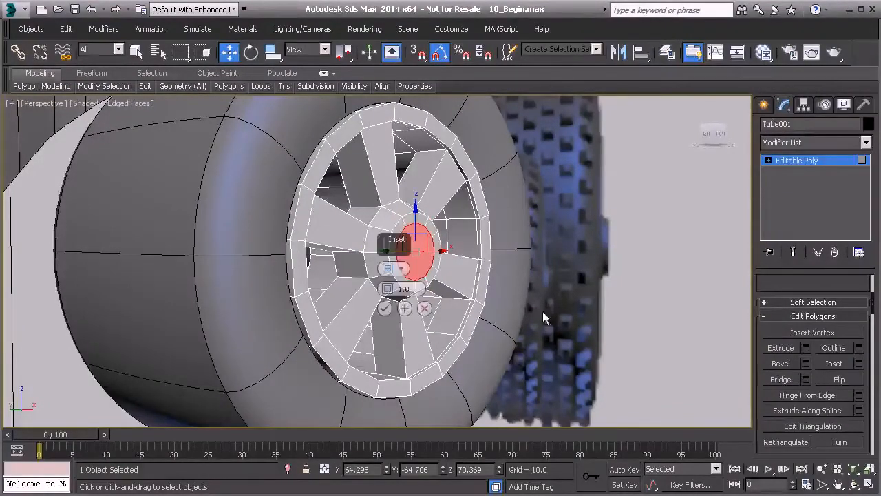
Inset the hub's front cap polygon by 1.
{"action": "left_click_drag", "start_coordinate": [544, 317], "coordinate": [463, 314], "text": "alt"}
{"action": "middle_click_drag", "start_coordinate": [463, 314], "coordinate": [420, 292], "text": "alt"}
{"action": "scroll", "coordinate": [413, 288], "scroll_direction": "up", "scroll_amount": 4}
{"action": "mouse_move", "coordinate": [347, 263]}
{"action": "middle_mouse_down", "text": "alt"}
{"action": "mouse_move", "coordinate": [310, 248]}
{"action": "mouse_move", "coordinate": [335, 254]}
{"action": "middle_mouse_up", "text": "alt"}
{"action": "middle_click_drag", "start_coordinate": [290, 331], "coordinate": [313, 309], "text": "alt"}
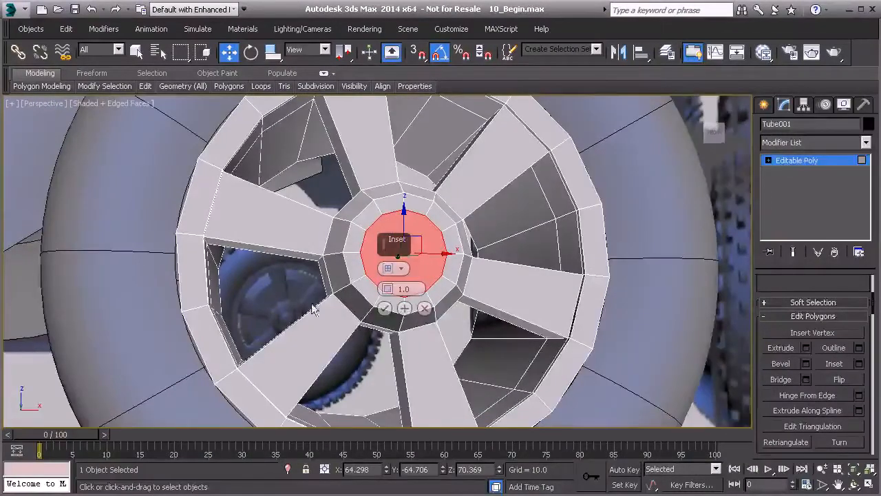
{"action": "middle_click_drag", "start_coordinate": [373, 277], "coordinate": [384, 293], "text": "alt"}
{"action": "left_click", "coordinate": [384, 307]}
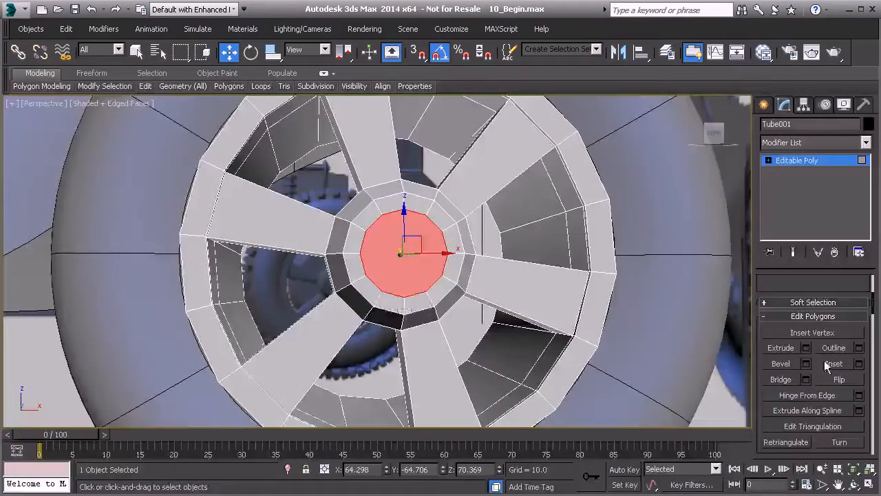
Extrude the inset cap polygon inward to a height of -1.442, leave polygon editing and deselect the rim.
{"action": "left_click", "coordinate": [806, 348]}
{"action": "middle_click_drag", "start_coordinate": [460, 325], "coordinate": [512, 335], "text": "alt"}
{"action": "left_click_drag", "start_coordinate": [387, 288], "coordinate": [386, 339]}
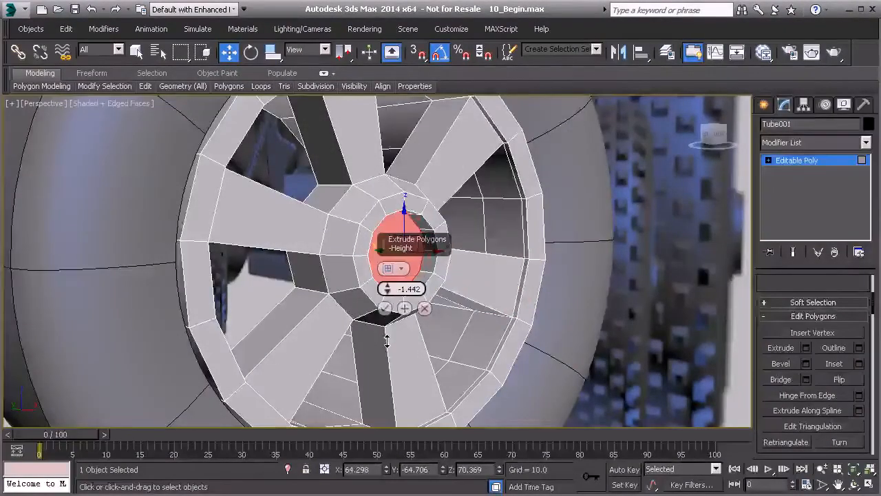
{"action": "left_click", "coordinate": [385, 309]}
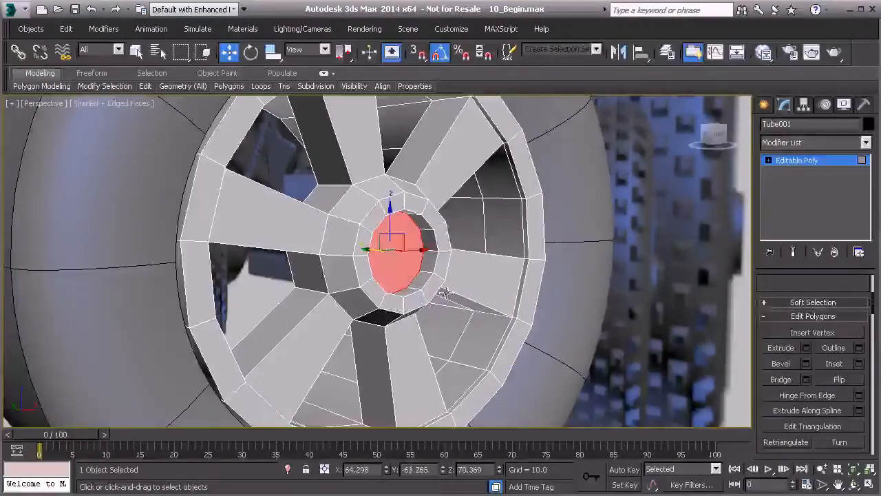
{"action": "left_click", "coordinate": [797, 160]}
{"action": "left_click", "coordinate": [656, 319]}
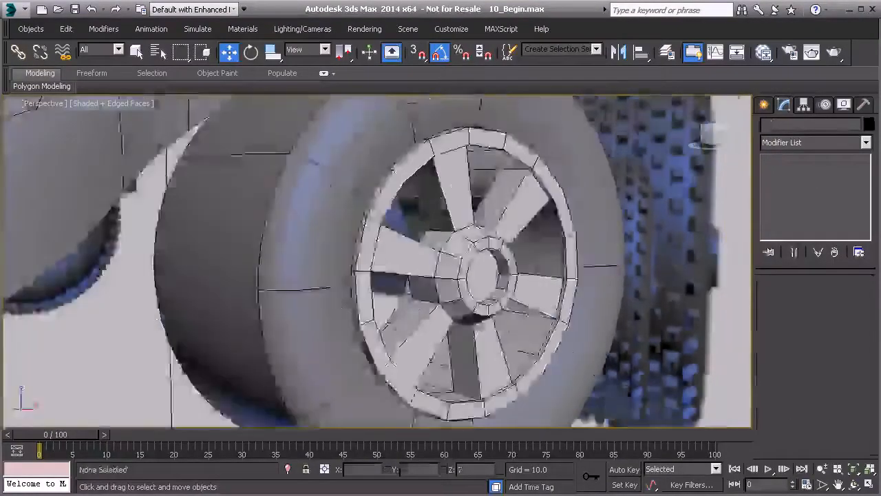
{"action": "middle_click_drag", "start_coordinate": [613, 308], "coordinate": [374, 274], "text": "alt"}
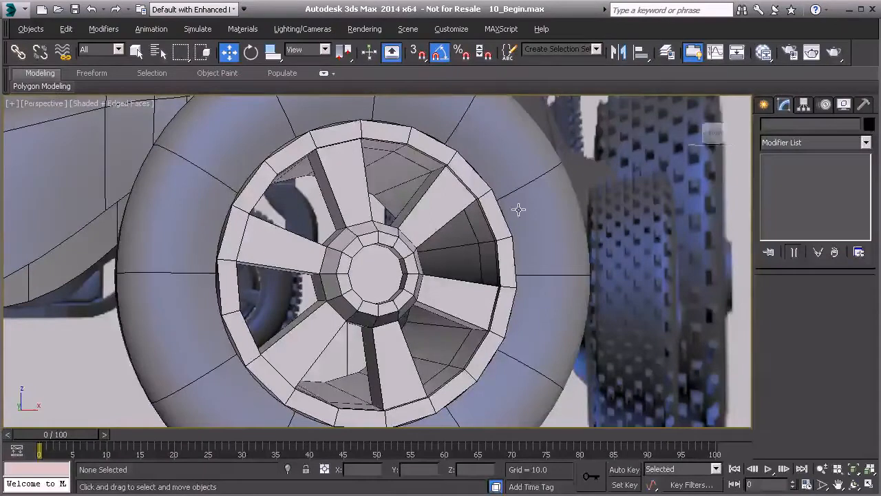
Apply TurboSmooth to the rim with isoline display on and 2 iterations.
{"action": "left_click", "coordinate": [417, 208]}
{"action": "left_click", "coordinate": [866, 143]}
{"action": "left_click", "coordinate": [866, 223]}
{"action": "left_click", "coordinate": [866, 143]}
{"action": "scroll", "coordinate": [813, 310], "scroll_direction": "down", "scroll_amount": 15}
{"action": "left_click", "coordinate": [796, 455]}
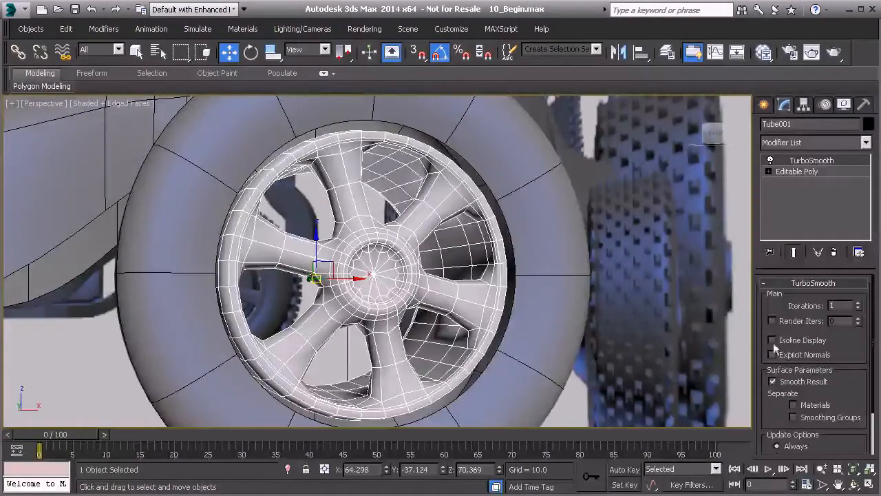
{"action": "left_click", "coordinate": [859, 303]}
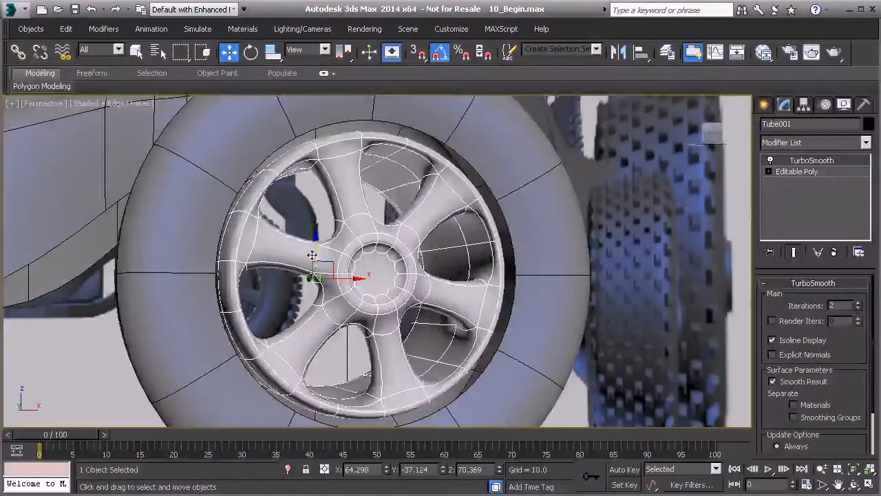
{"action": "scroll", "coordinate": [312, 255], "scroll_direction": "up", "scroll_amount": 4}
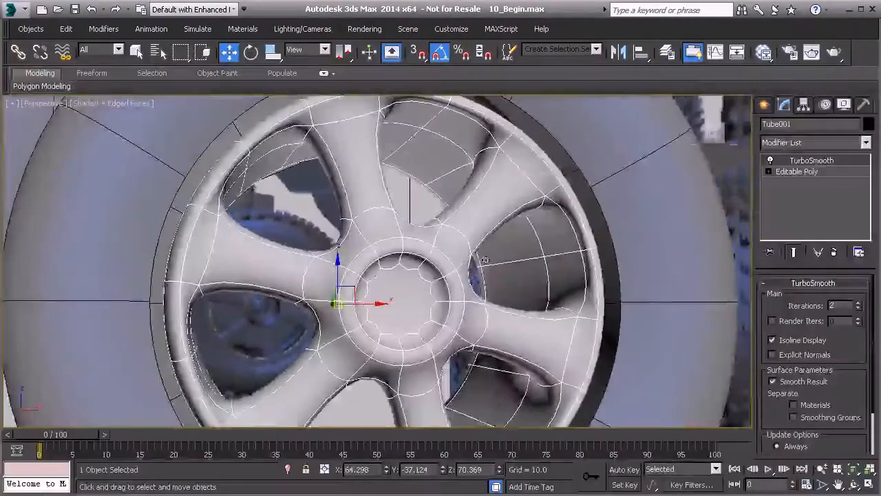
Return to the rim's Editable Poly level with the smoothed result shown and insert a SwiftLoop edge loop around the outer rim band.
{"action": "left_click", "coordinate": [802, 173]}
{"action": "left_click", "coordinate": [793, 252]}
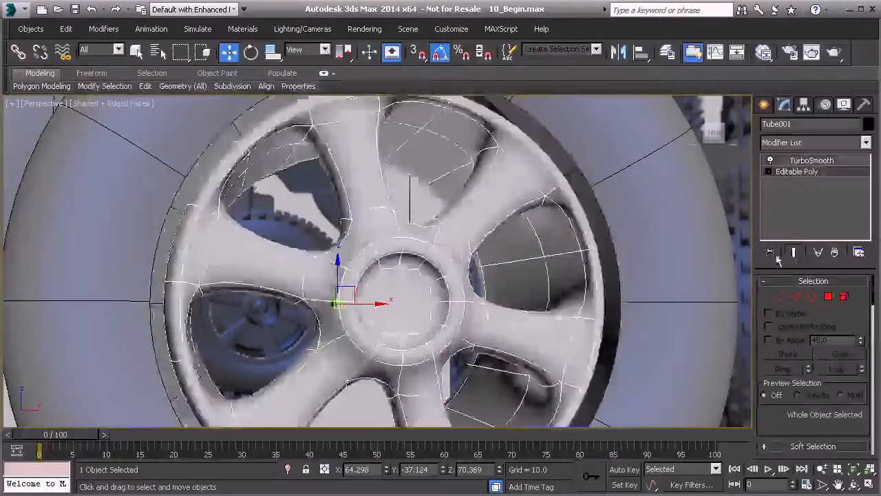
{"action": "left_click", "coordinate": [145, 86]}
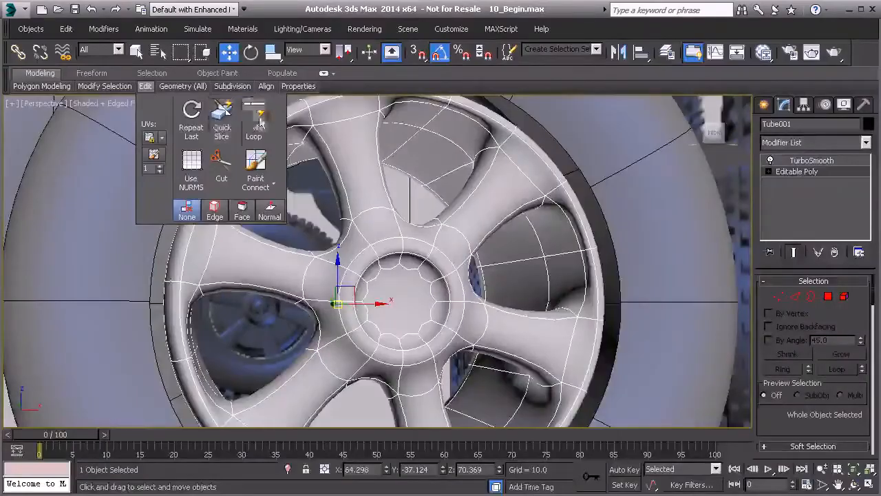
{"action": "left_click", "coordinate": [260, 121]}
{"action": "middle_click_drag", "start_coordinate": [346, 232], "coordinate": [407, 292], "text": "alt"}
{"action": "left_click", "coordinate": [795, 297]}
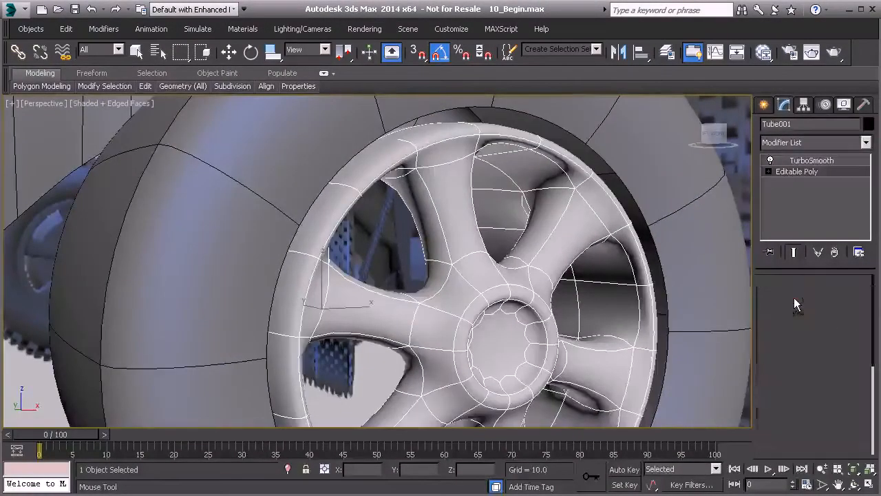
{"action": "middle_click_drag", "start_coordinate": [372, 235], "coordinate": [436, 180], "text": "alt"}
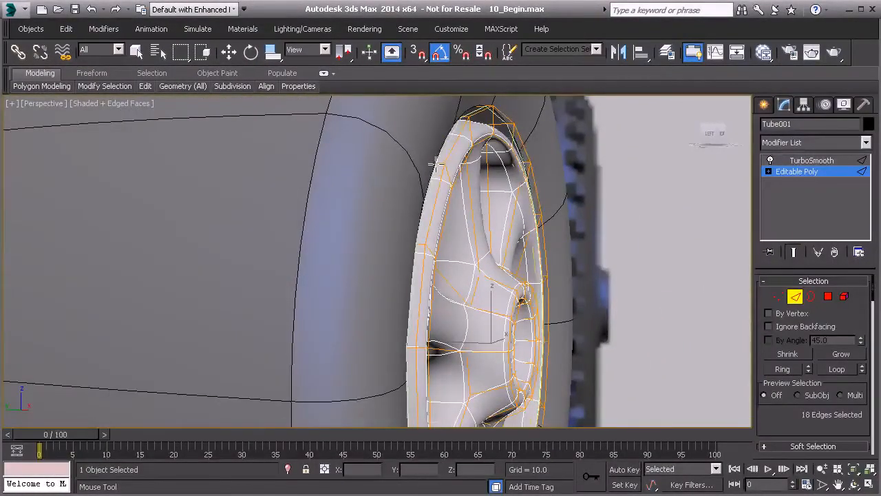
{"action": "middle_click_drag", "start_coordinate": [435, 164], "coordinate": [326, 178], "text": "alt"}
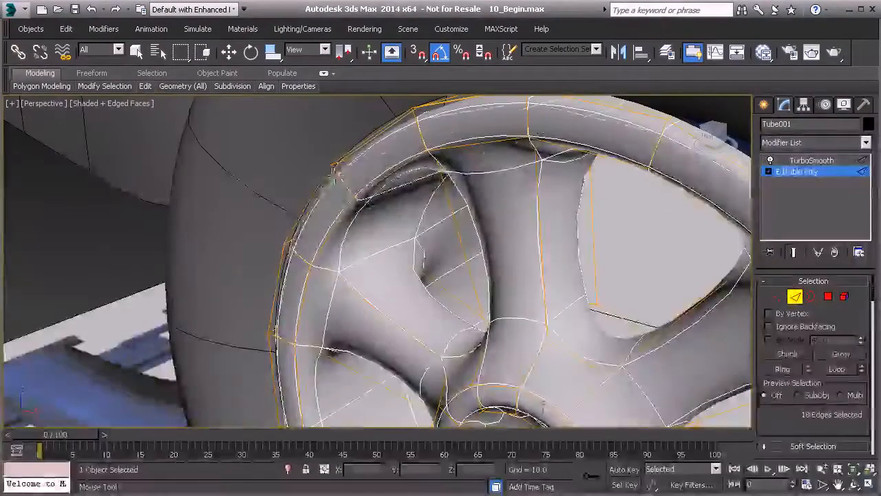
Insert supporting edge loops around the rim's front face near its outer and inner borders.
{"action": "left_click", "coordinate": [336, 170]}
{"action": "middle_click_drag", "start_coordinate": [346, 191], "coordinate": [396, 219], "text": "alt"}
{"action": "scroll", "coordinate": [407, 206], "scroll_direction": "up", "scroll_amount": 3}
{"action": "middle_click_drag", "start_coordinate": [422, 160], "coordinate": [445, 220], "text": "alt"}
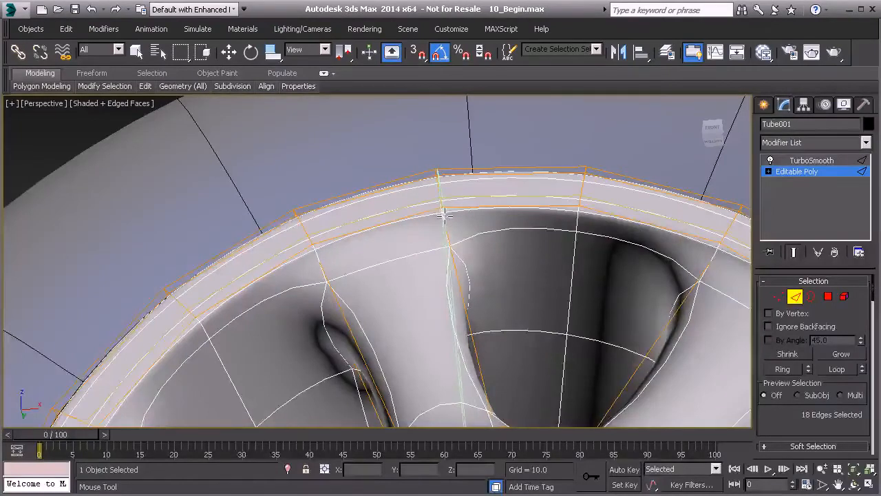
{"action": "middle_click_drag", "start_coordinate": [428, 251], "coordinate": [349, 238], "text": "alt"}
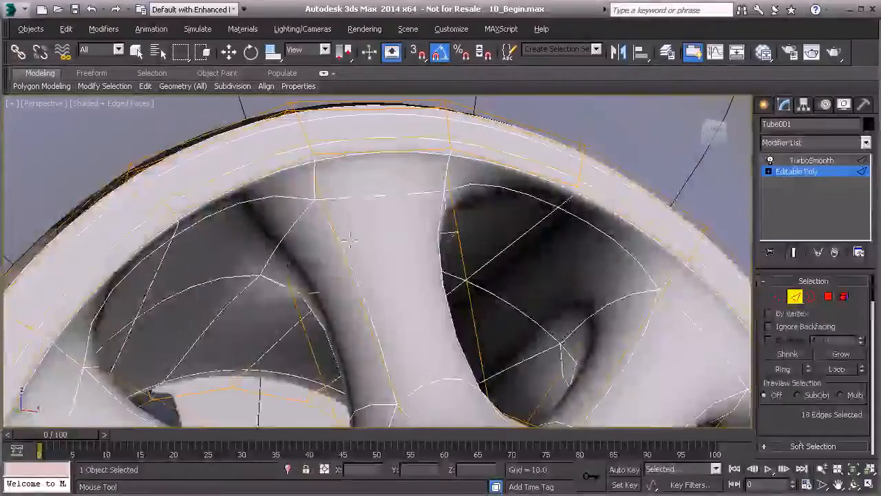
Insert supporting edge loops across the upper spokes near their rim and hub ends.
{"action": "left_click", "coordinate": [316, 172]}
{"action": "middle_click_drag", "start_coordinate": [346, 272], "coordinate": [334, 240], "text": "alt"}
{"action": "left_click", "coordinate": [369, 340]}
{"action": "left_click", "coordinate": [372, 349]}
{"action": "middle_click_drag", "start_coordinate": [441, 327], "coordinate": [390, 312], "text": "alt"}
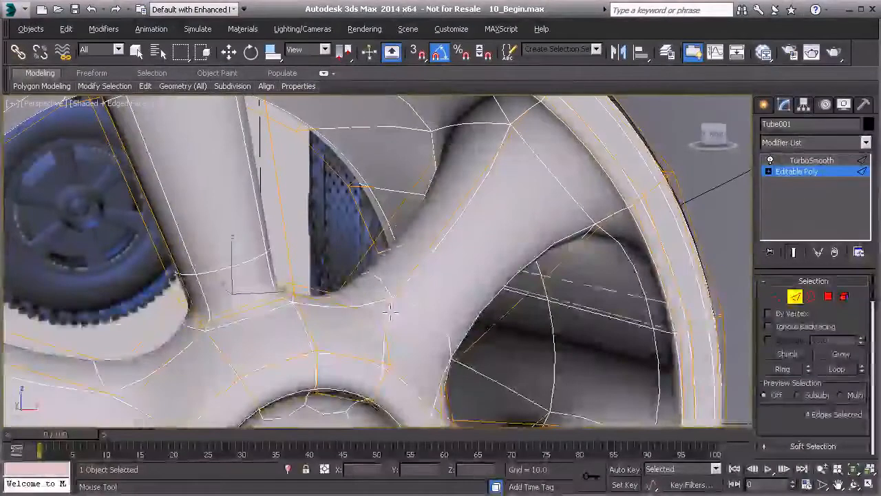
{"action": "left_click", "coordinate": [528, 113]}
Add matching supporting edge loops near both ends of the remaining spokes.
{"action": "middle_click_drag", "start_coordinate": [543, 326], "coordinate": [239, 173]}
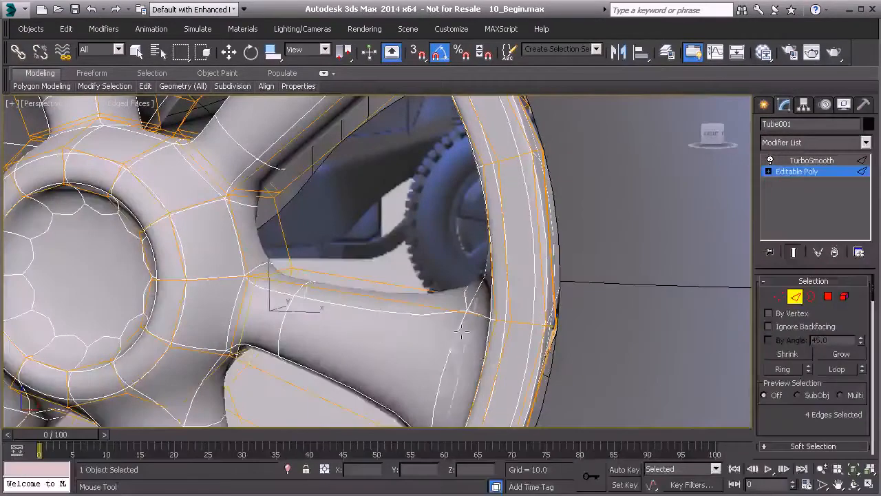
{"action": "middle_click_drag", "start_coordinate": [462, 333], "coordinate": [372, 275], "text": "alt"}
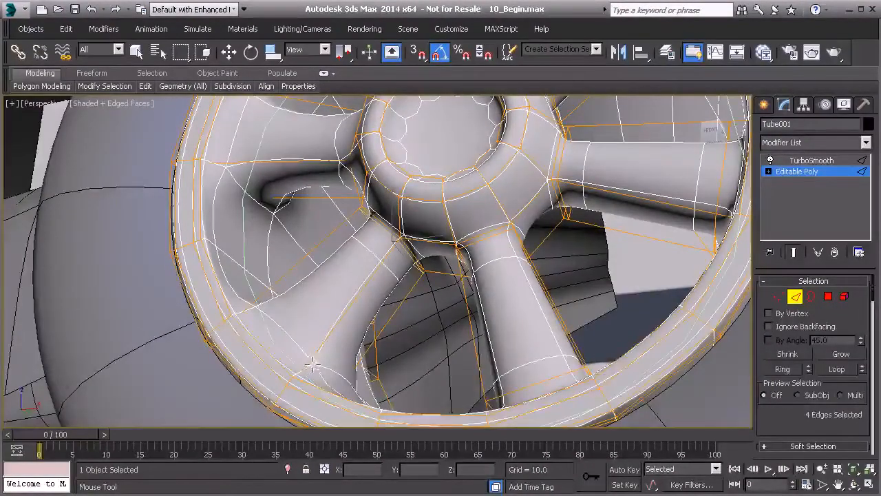
{"action": "middle_click_drag", "start_coordinate": [311, 361], "coordinate": [274, 211], "text": "alt"}
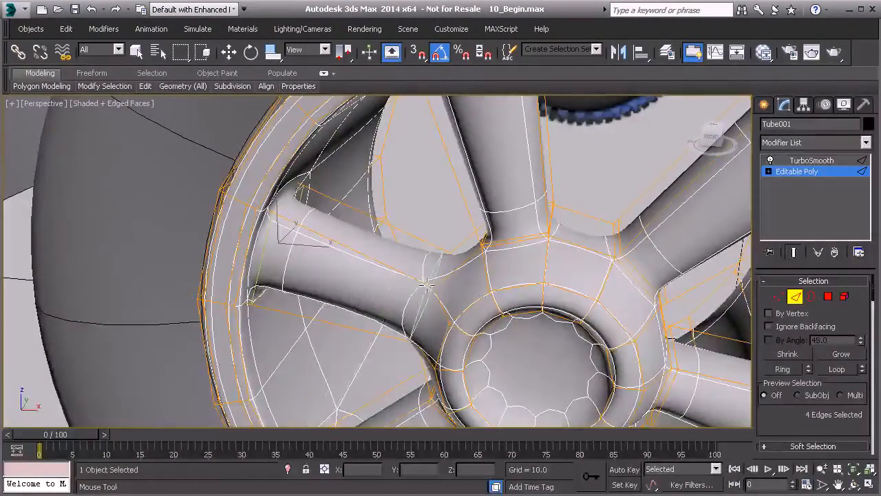
{"action": "middle_click_drag", "start_coordinate": [428, 283], "coordinate": [492, 314], "text": "alt"}
{"action": "scroll", "coordinate": [495, 306], "scroll_direction": "down", "scroll_amount": 4}
Insert supporting edge loops around the rim's rear edge and inner barrel, and leave SwiftLoop and edge editing.
{"action": "middle_click_drag", "start_coordinate": [372, 150], "coordinate": [372, 207], "text": "alt"}
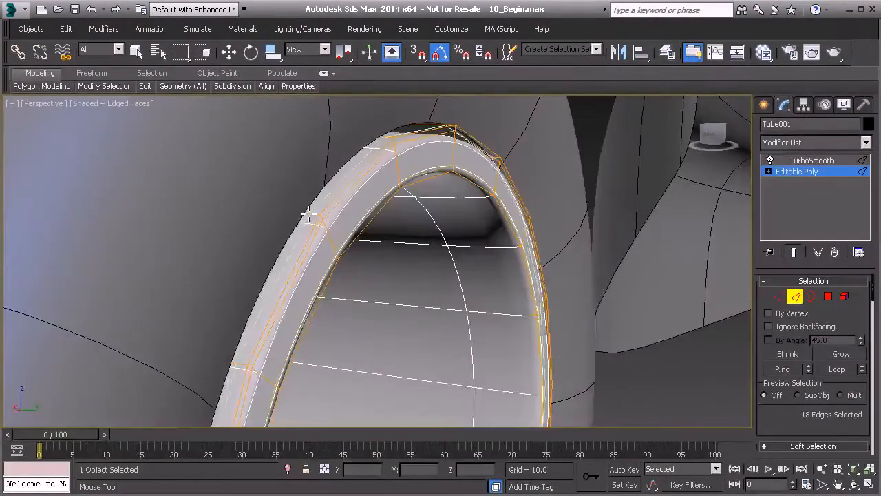
{"action": "middle_click_drag", "start_coordinate": [307, 213], "coordinate": [336, 174], "text": "alt"}
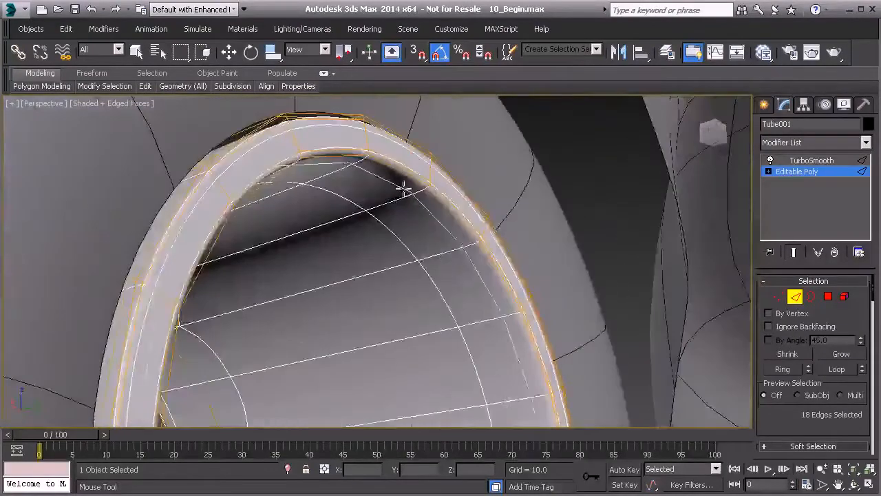
{"action": "middle_click_drag", "start_coordinate": [407, 189], "coordinate": [371, 184], "text": "alt"}
{"action": "middle_click_drag", "start_coordinate": [310, 205], "coordinate": [438, 256], "text": "alt"}
{"action": "scroll", "coordinate": [263, 234], "scroll_direction": "up", "scroll_amount": 3}
{"action": "middle_click_drag", "start_coordinate": [420, 193], "coordinate": [365, 300]}
{"action": "middle_click_drag", "start_coordinate": [388, 222], "coordinate": [326, 327], "text": "alt"}
{"action": "scroll", "coordinate": [344, 279], "scroll_direction": "up", "scroll_amount": 3}
{"action": "middle_click_drag", "start_coordinate": [515, 316], "coordinate": [255, 292]}
{"action": "middle_click_drag", "start_coordinate": [311, 255], "coordinate": [318, 251], "text": "alt"}
{"action": "middle_click_drag", "start_coordinate": [328, 298], "coordinate": [330, 268], "text": "alt"}
{"action": "scroll", "coordinate": [387, 206], "scroll_direction": "down", "scroll_amount": 5}
{"action": "right_click", "coordinate": [417, 315]}
{"action": "scroll", "coordinate": [417, 315], "scroll_direction": "down", "scroll_amount": 5}
{"action": "left_click", "coordinate": [794, 296]}
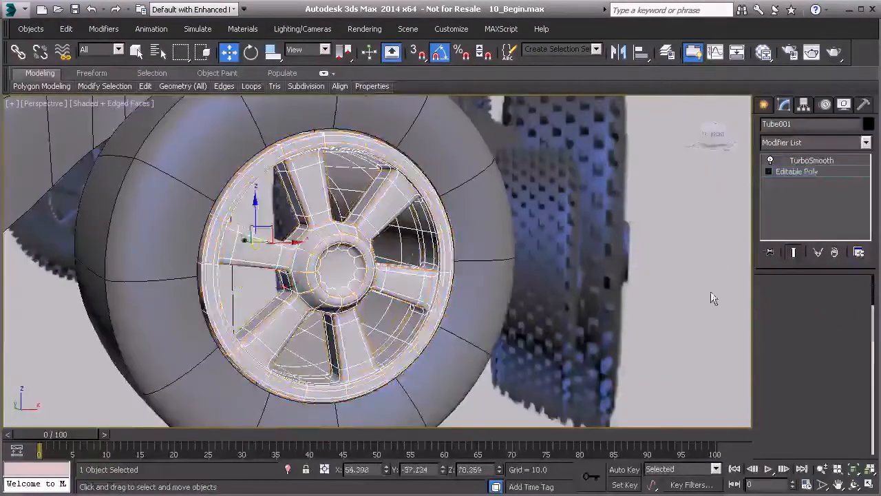
Reopen the rim's edge editing and insert a SwiftLoop edge loop around the outer edge of the hub's front ring.
{"action": "left_click", "coordinate": [657, 337]}
{"action": "middle_click_drag", "start_coordinate": [641, 341], "coordinate": [604, 333], "text": "alt"}
{"action": "middle_click_drag", "start_coordinate": [585, 324], "coordinate": [480, 183], "text": "alt"}
{"action": "middle_click_drag", "start_coordinate": [502, 257], "coordinate": [365, 265]}
{"action": "scroll", "coordinate": [418, 280], "scroll_direction": "up", "scroll_amount": 4}
{"action": "scroll", "coordinate": [427, 283], "scroll_direction": "up", "scroll_amount": 3}
{"action": "left_click", "coordinate": [330, 182]}
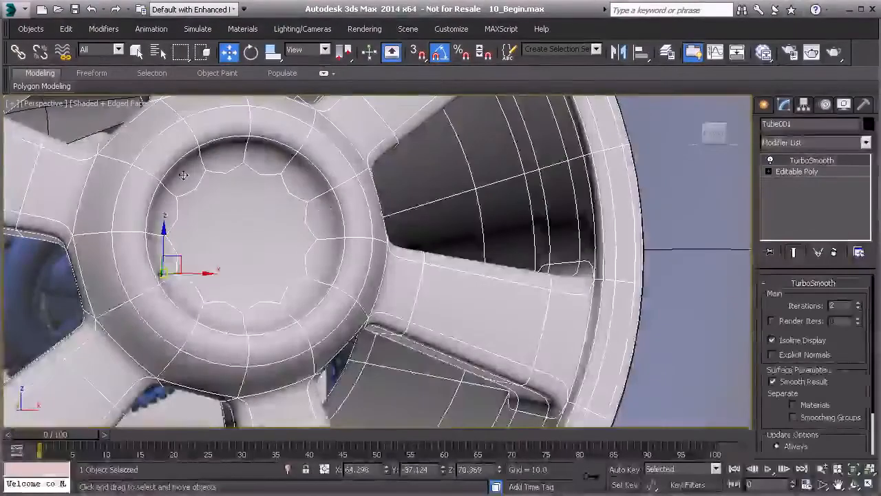
{"action": "left_click", "coordinate": [798, 171]}
{"action": "left_click", "coordinate": [794, 296]}
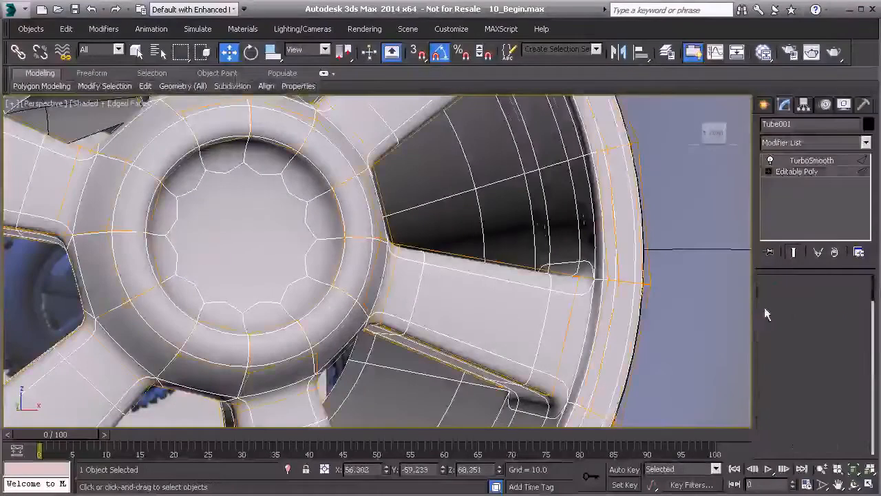
{"action": "mouse_move", "coordinate": [172, 88]}
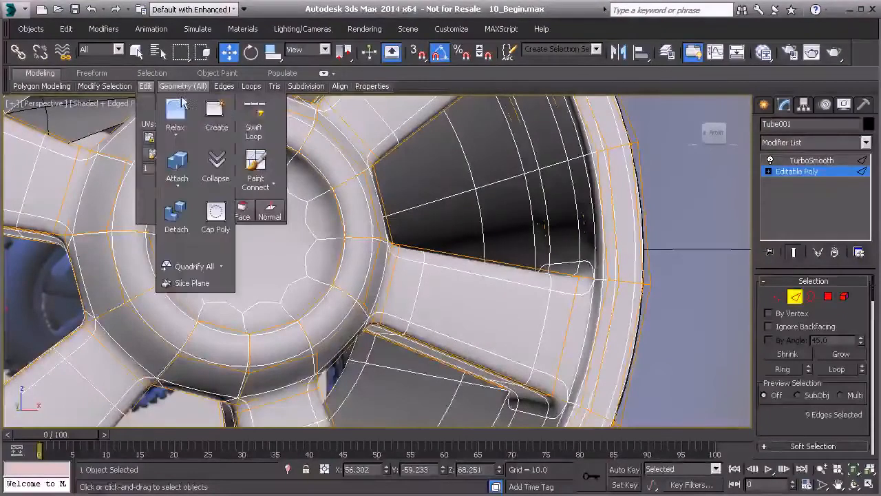
{"action": "left_click", "coordinate": [256, 122]}
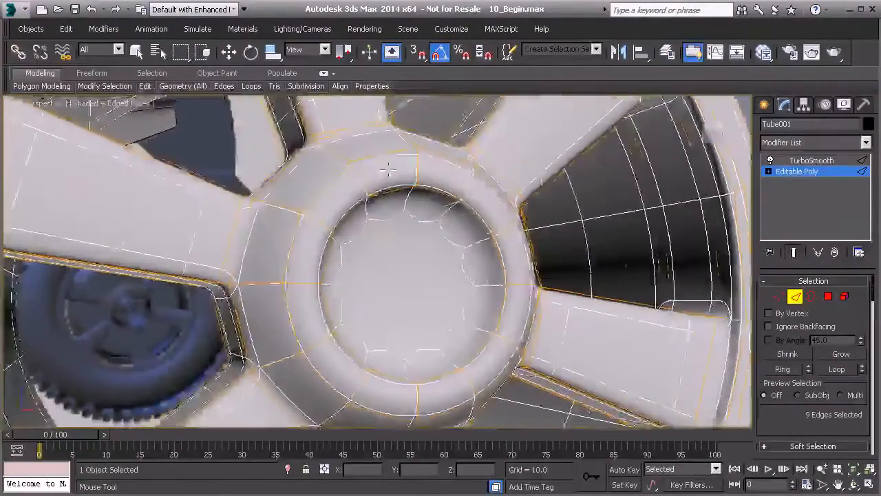
{"action": "left_click", "coordinate": [356, 166]}
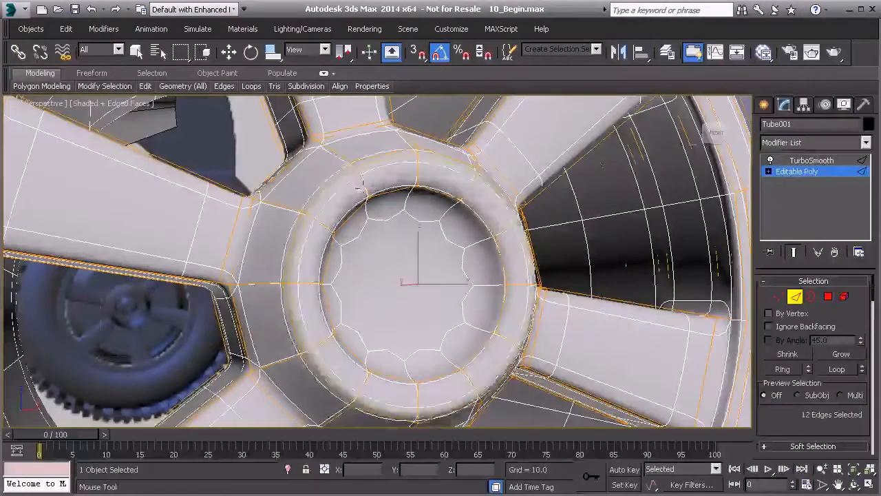
Undo the last hub loop, insert supporting edge loops around the hub's recess wall, and leave edge editing with the rim deselected.
{"action": "middle_click_drag", "start_coordinate": [367, 193], "coordinate": [406, 229], "text": "alt"}
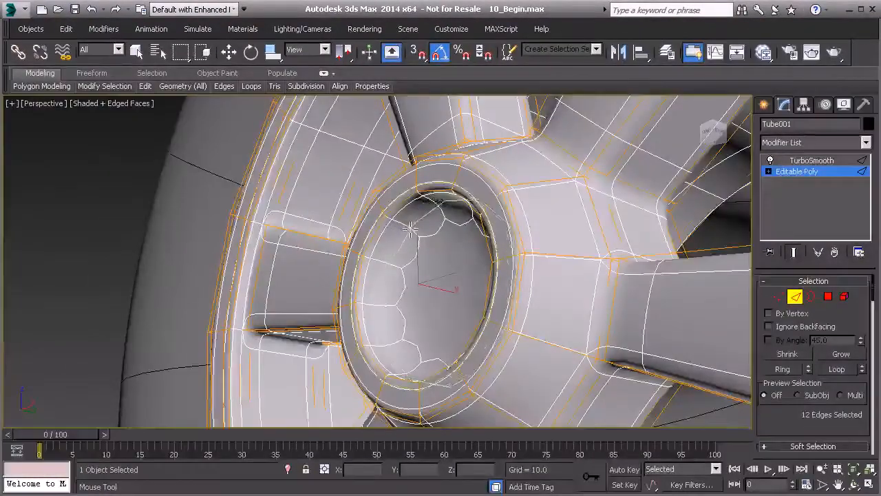
{"action": "key", "text": "ctrl+z"}
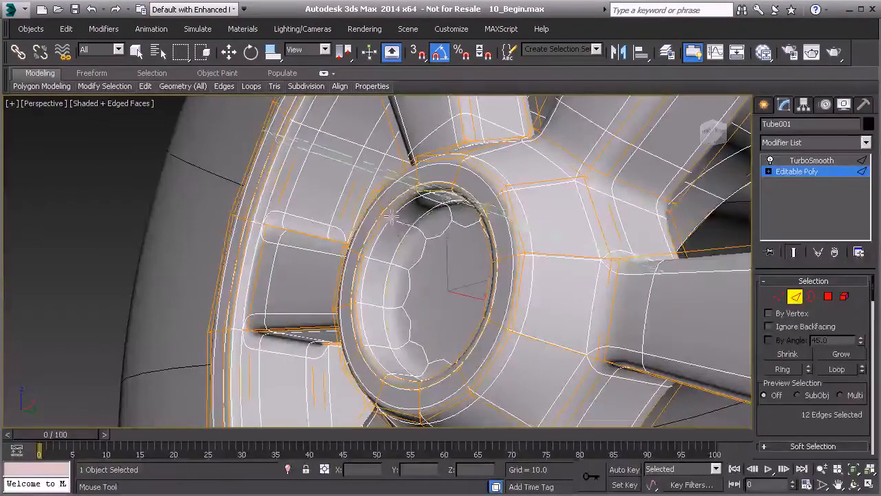
{"action": "middle_click_drag", "start_coordinate": [398, 234], "coordinate": [420, 236], "text": "alt"}
{"action": "middle_click_drag", "start_coordinate": [369, 252], "coordinate": [408, 240], "text": "alt"}
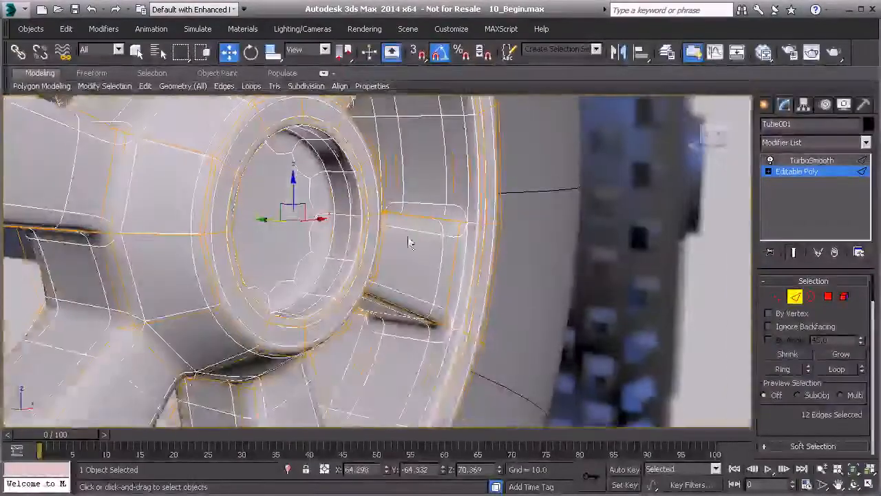
{"action": "left_click", "coordinate": [658, 269]}
{"action": "scroll", "coordinate": [613, 269], "scroll_direction": "down", "scroll_amount": 4}
{"action": "middle_click_drag", "start_coordinate": [611, 271], "coordinate": [374, 262], "text": "alt"}
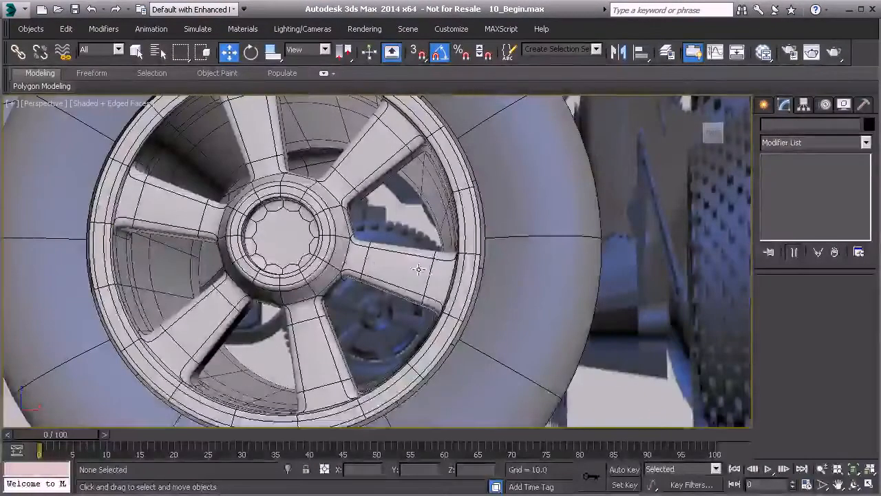
Select the rim, assign it the Previz material, close the material editor and clear the selection.
{"action": "middle_click_drag", "start_coordinate": [260, 249], "coordinate": [385, 238], "text": "alt"}
{"action": "scroll", "coordinate": [333, 255], "scroll_direction": "down", "scroll_amount": 3}
{"action": "left_click", "coordinate": [386, 237]}
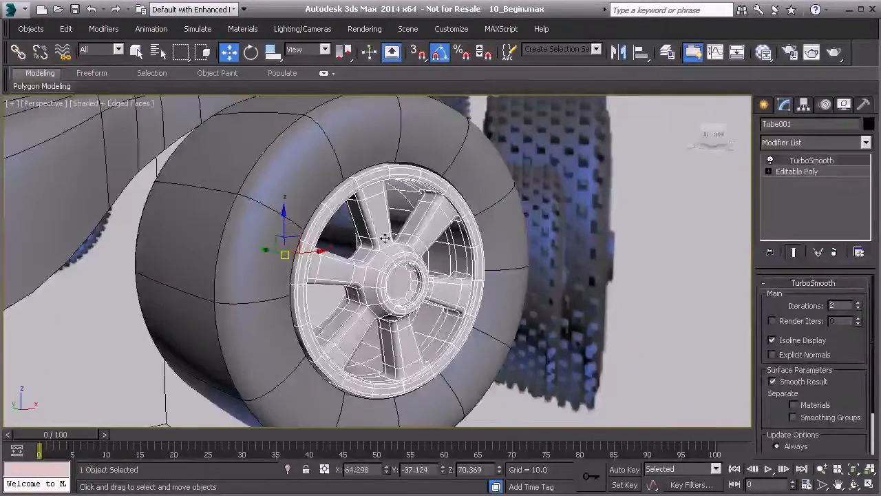
{"action": "left_click", "coordinate": [765, 52]}
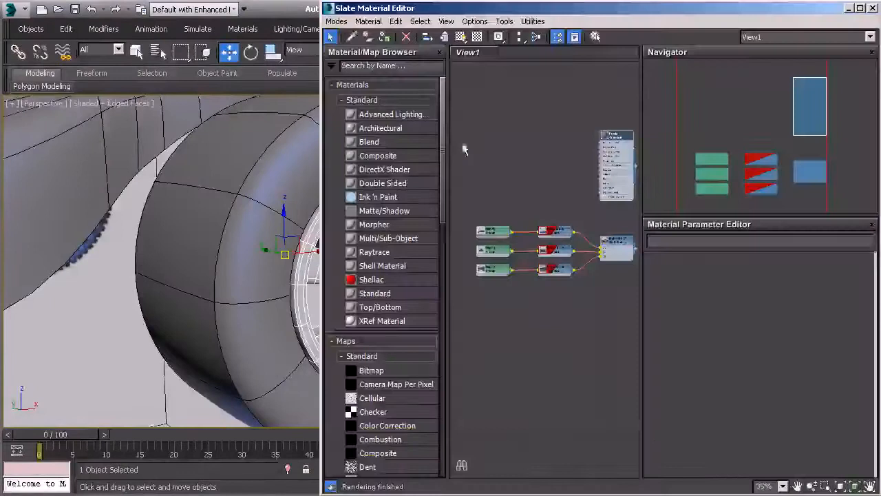
{"action": "double_click", "coordinate": [617, 165]}
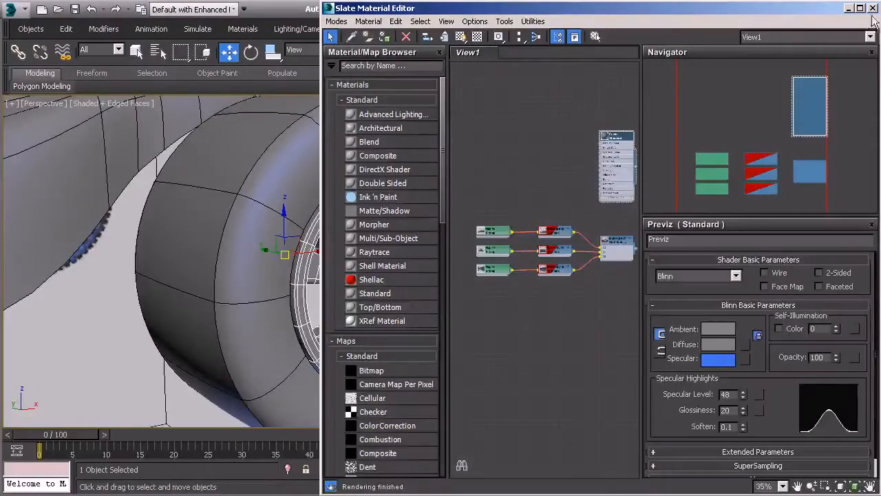
{"action": "left_click", "coordinate": [873, 8]}
{"action": "left_click", "coordinate": [697, 192]}
{"action": "scroll", "coordinate": [557, 261], "scroll_direction": "down", "scroll_amount": 3}
{"action": "middle_click_drag", "start_coordinate": [548, 264], "coordinate": [539, 229], "text": "alt"}
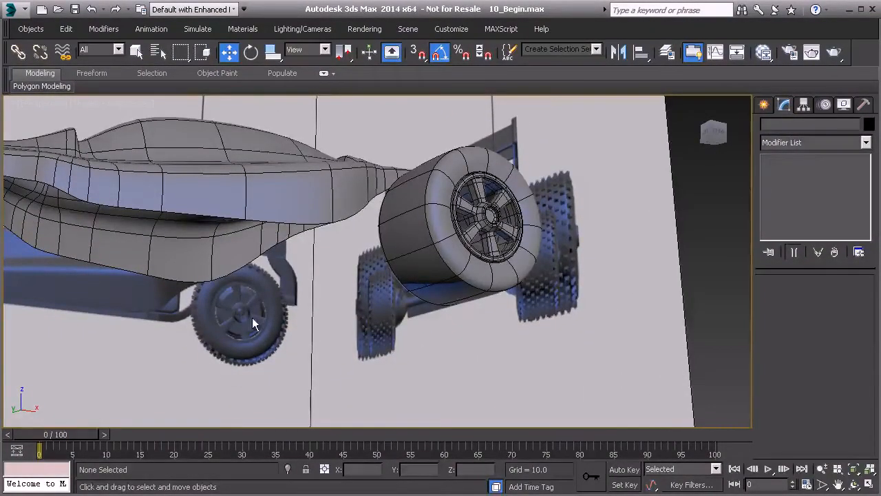
{"action": "scroll", "coordinate": [436, 236], "scroll_direction": "up", "scroll_amount": 8}
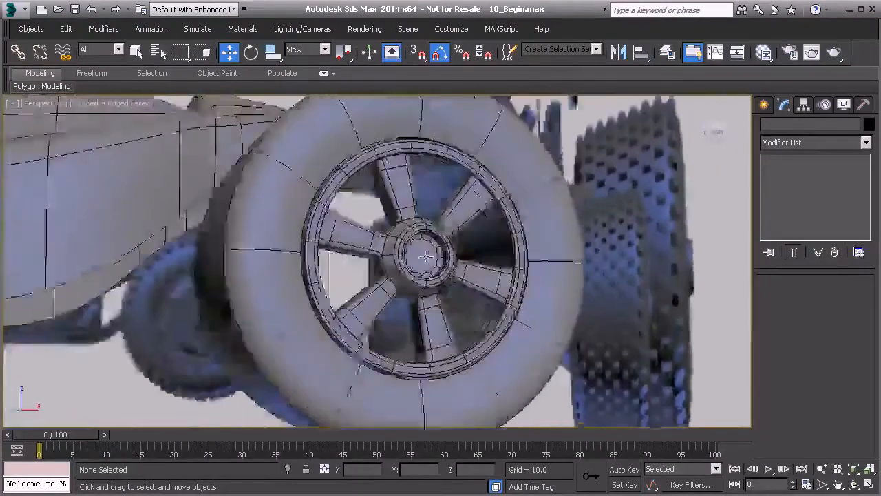